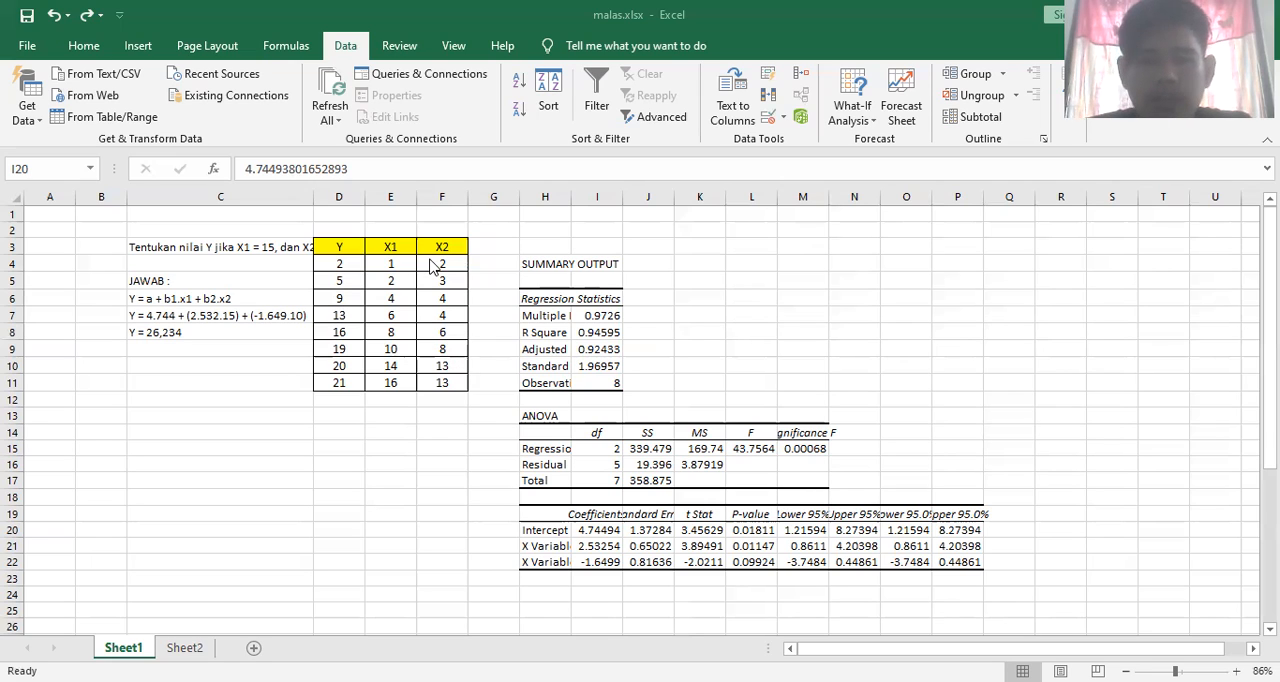
# Widen column C until the full question text about X1 = 15 and X2 = 10 fits inside it
pyautogui.click(314, 201)
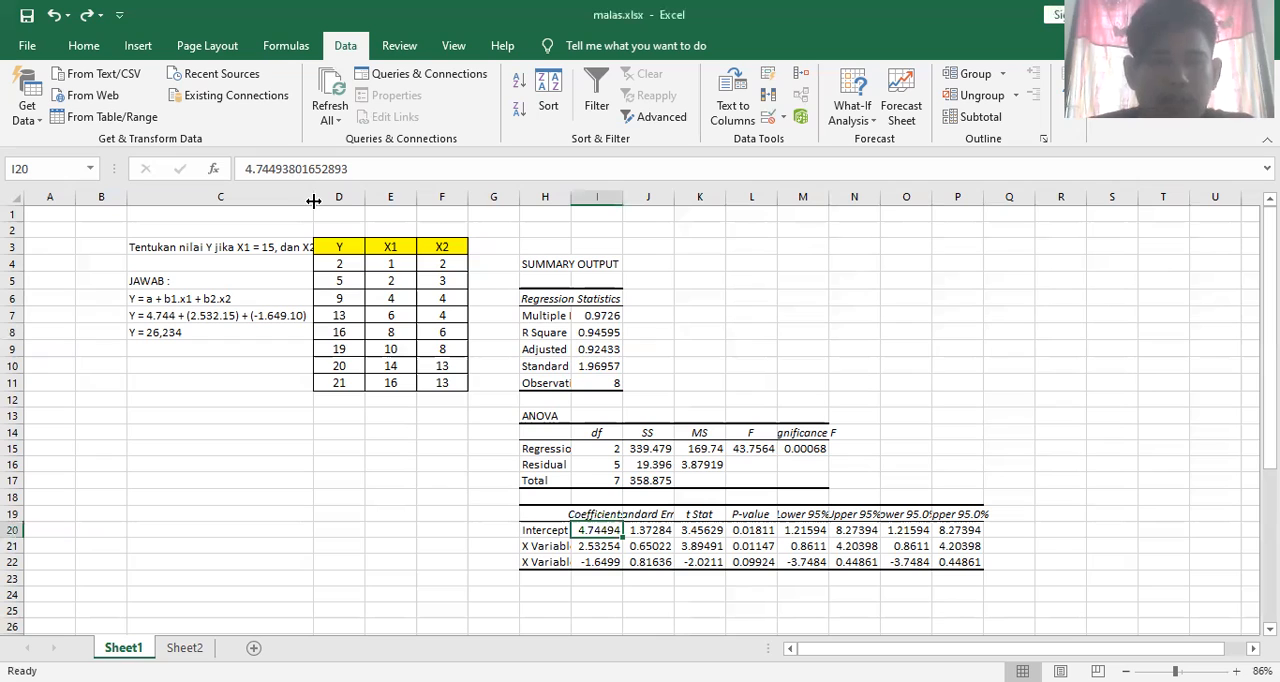
pyautogui.moveTo(314, 202); pyautogui.dragTo(348, 203)
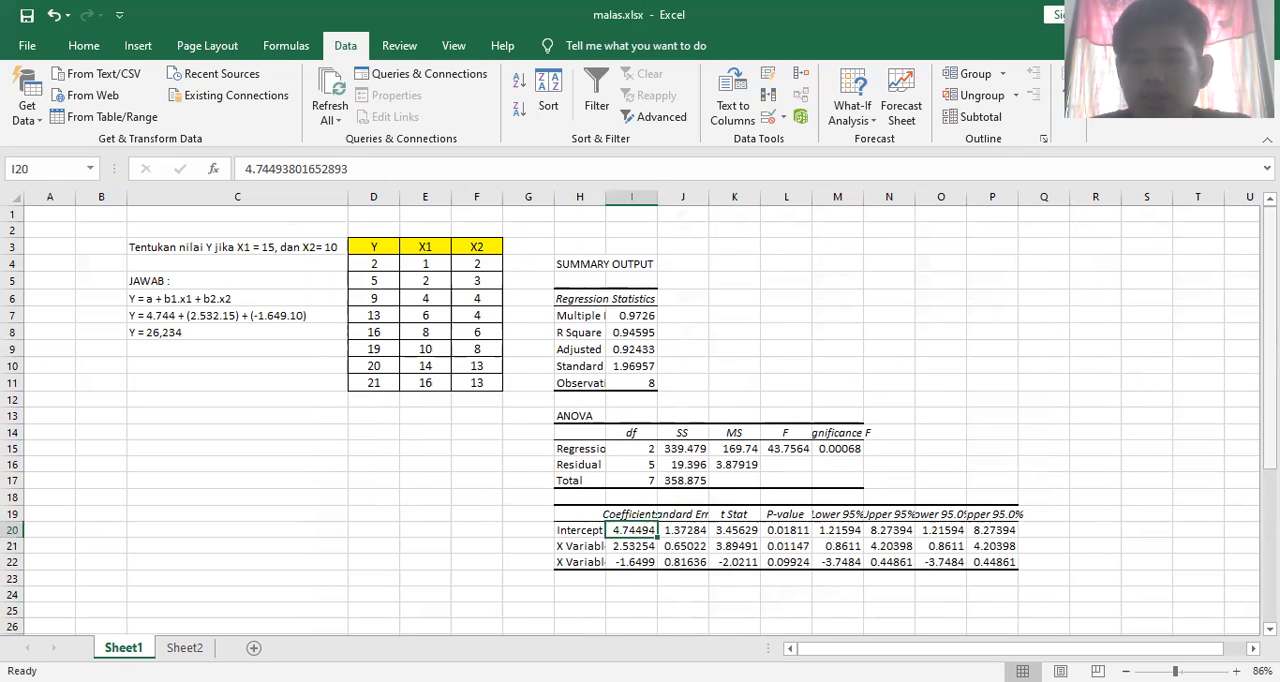
pyautogui.moveTo(1270, 378)
pyautogui.mouseDown()
pyautogui.moveTo(1270, 412)
pyautogui.moveTo(1270, 388)
pyautogui.mouseUp()
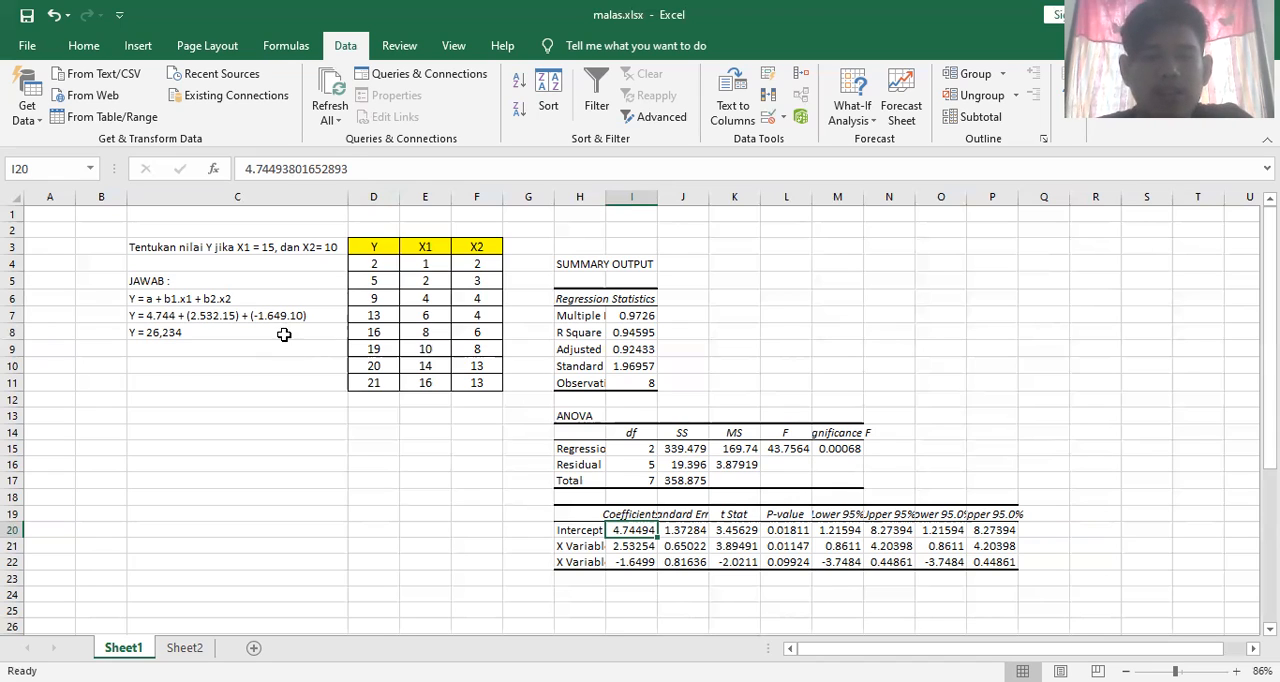
# Highlight the final Y answer in cell C8 with a red fill
pyautogui.click(218, 332)
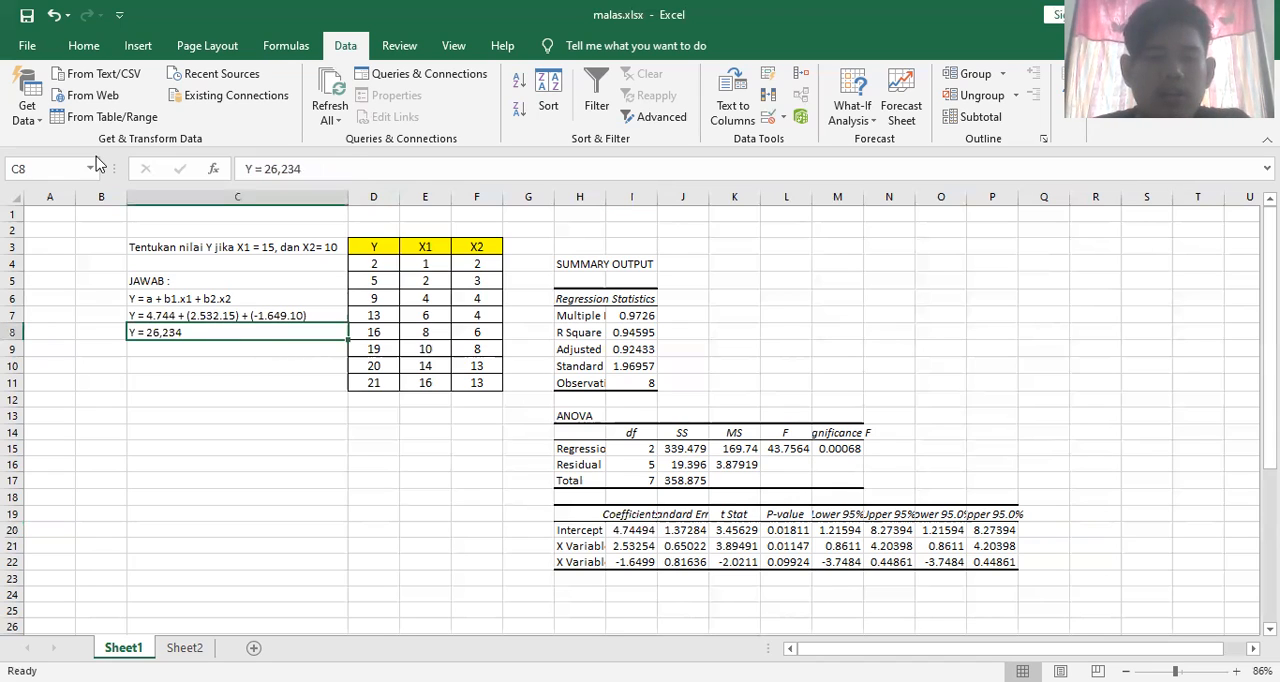
pyautogui.click(84, 50)
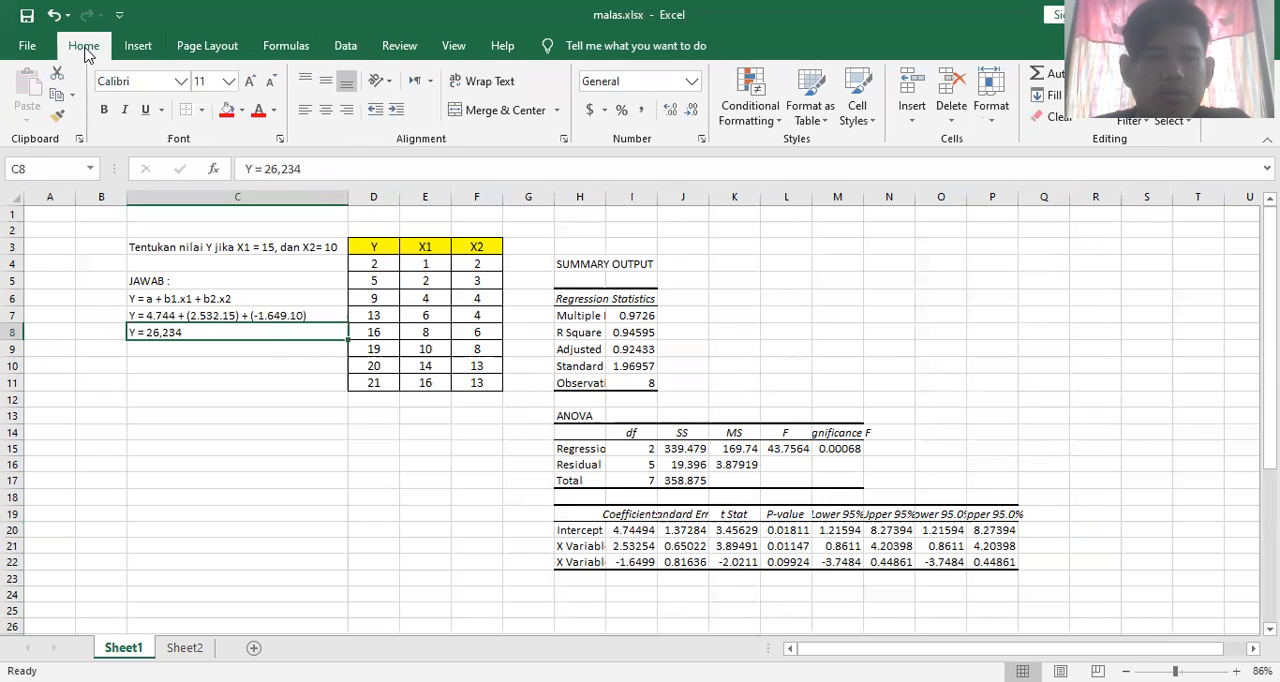
pyautogui.click(226, 111)
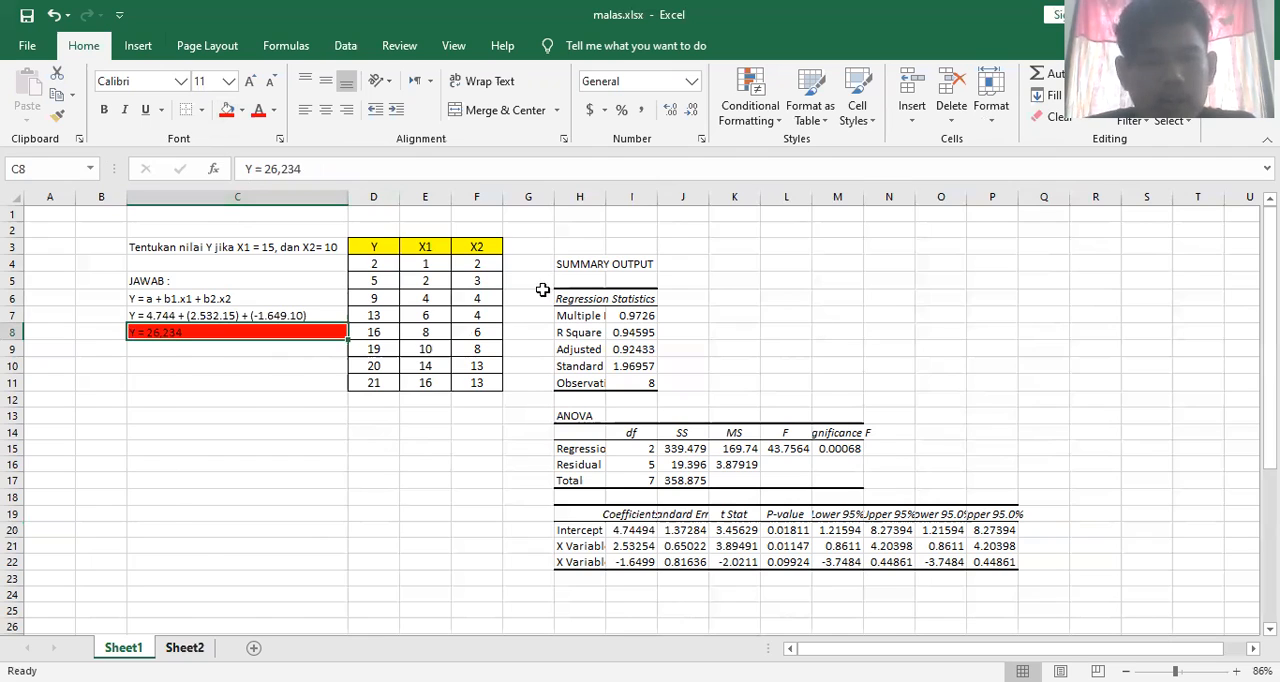
# On Sheet2, examine the KPBY.12 and RY.12 formulas and the two X Variable coefficients in the regression output
pyautogui.hotkey('ctrl', 'pagedown')
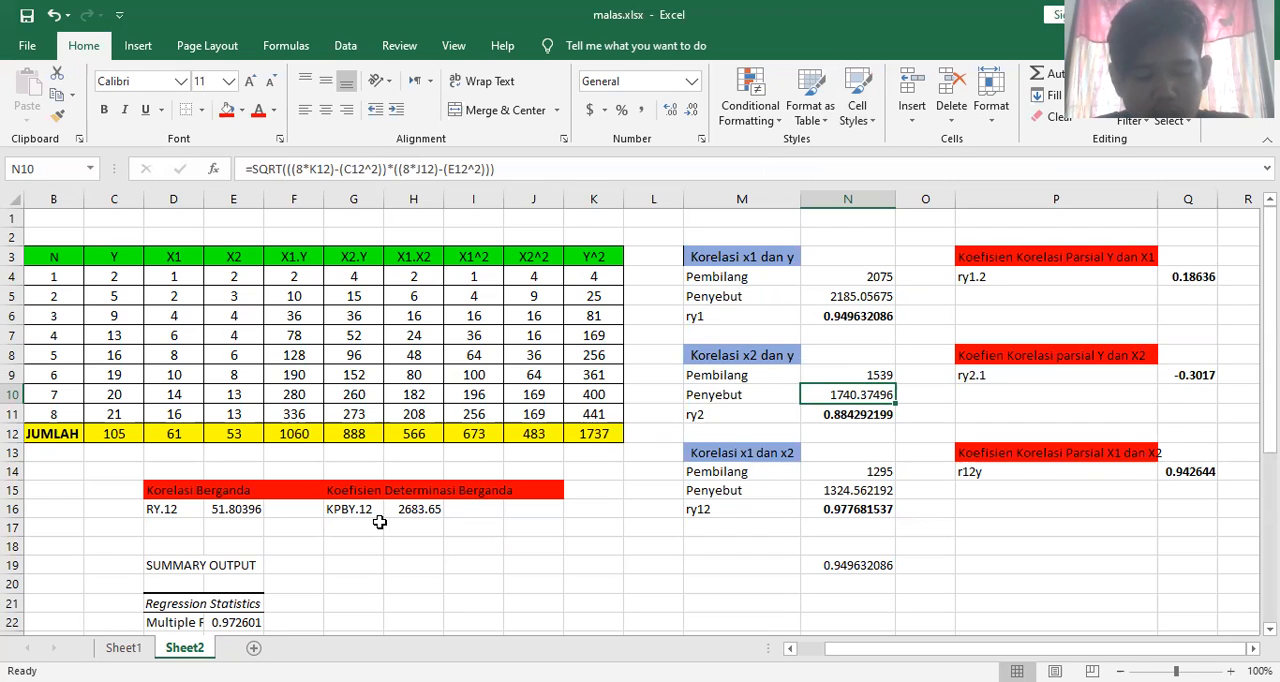
pyautogui.click(440, 509)
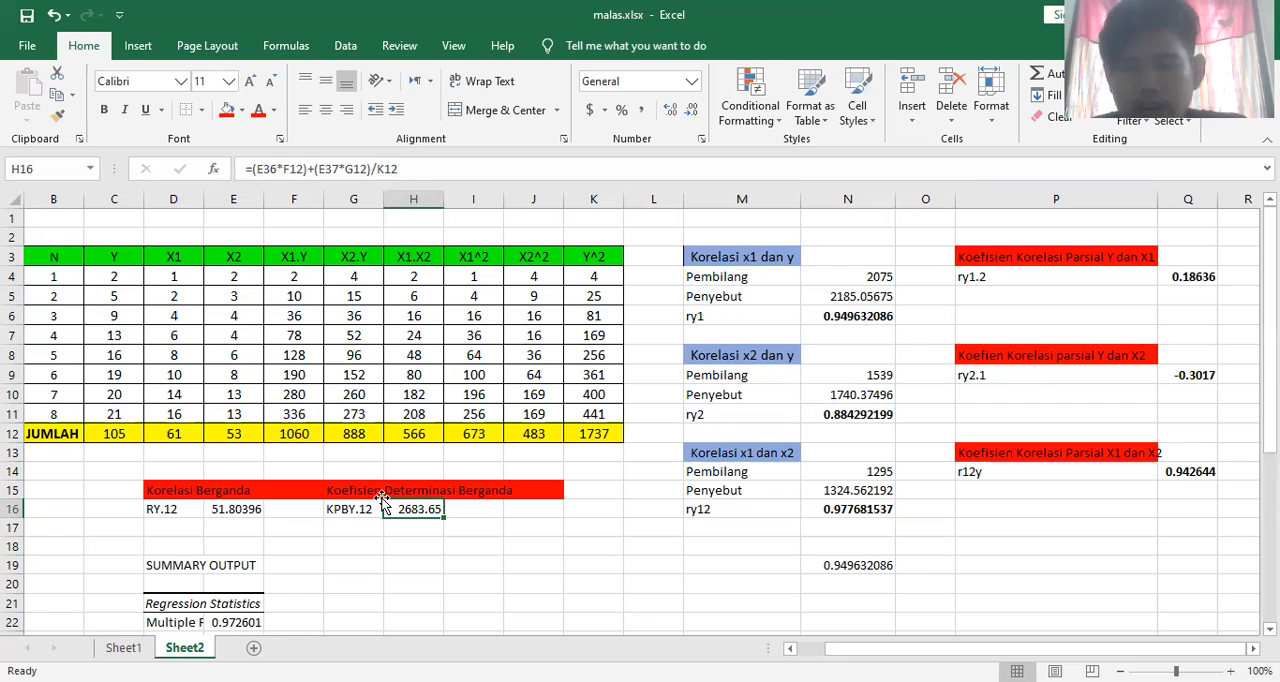
pyautogui.click(244, 510)
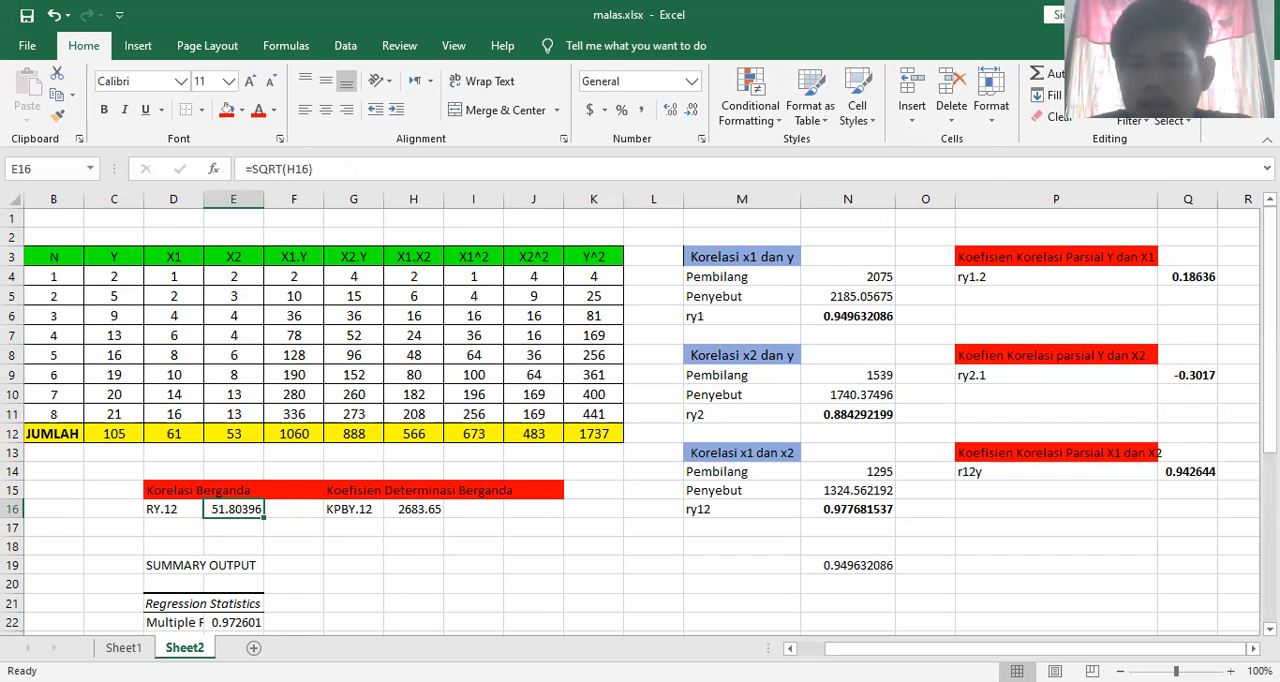
pyautogui.moveTo(1270, 296); pyautogui.dragTo(1270, 438)
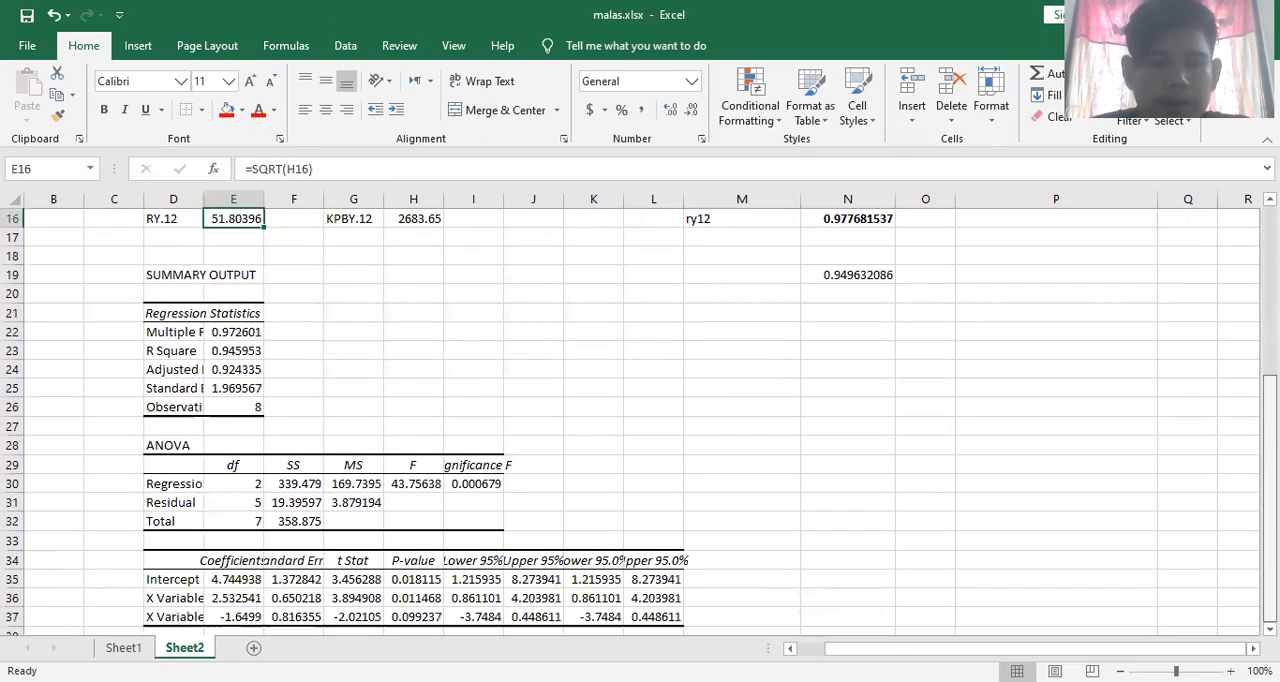
pyautogui.click(236, 597)
pyautogui.click(245, 617)
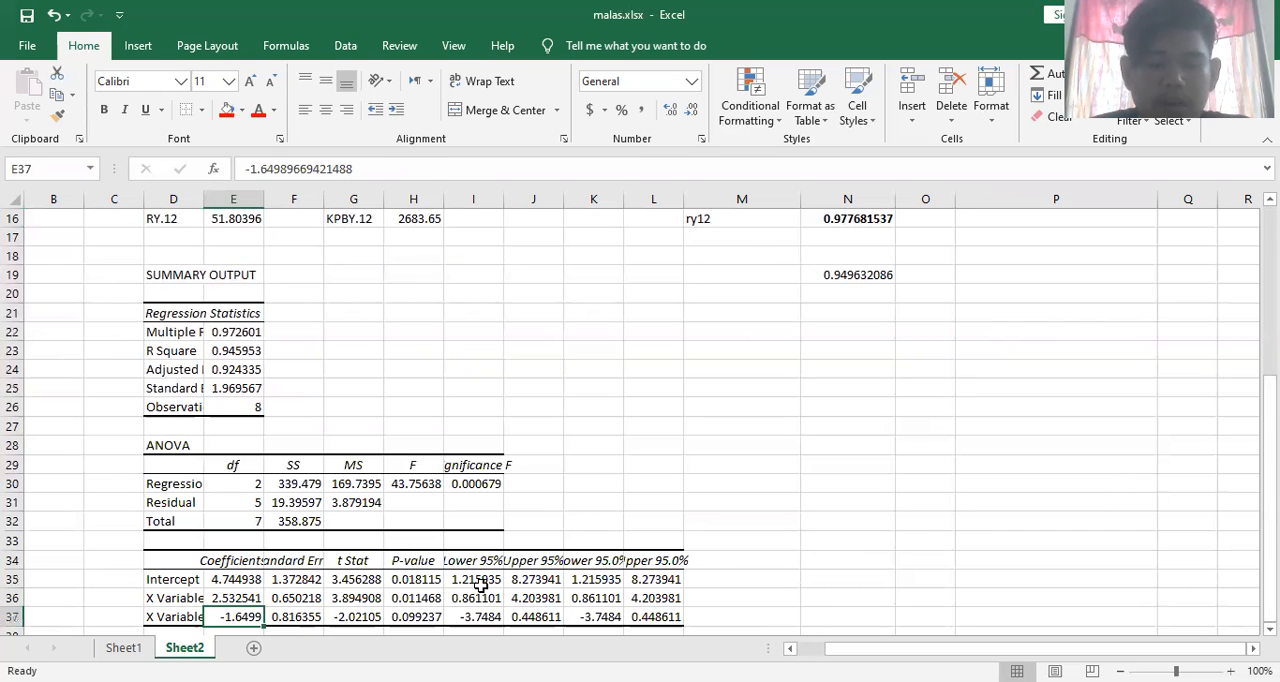
# Delete the existing CORREL formula from cell N19 below the ry12 result
pyautogui.moveTo(1270, 428); pyautogui.dragTo(1270, 400)
pyautogui.click(834, 469)
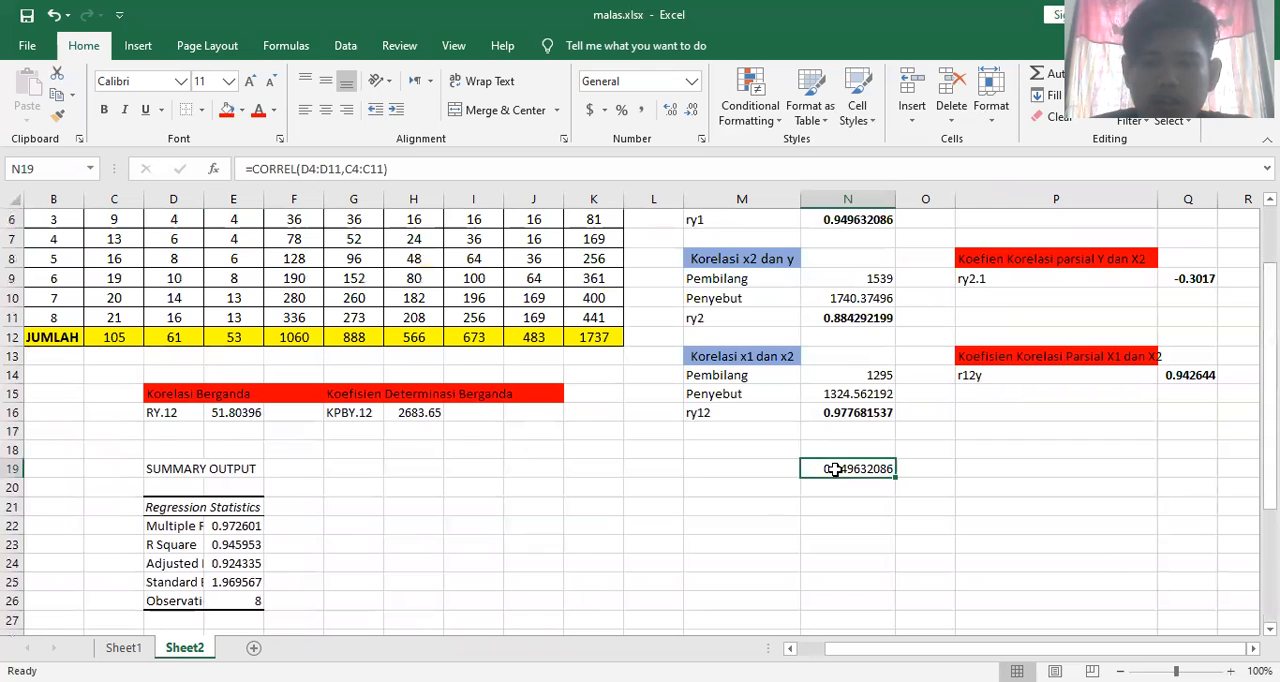
pyautogui.press('Delete')
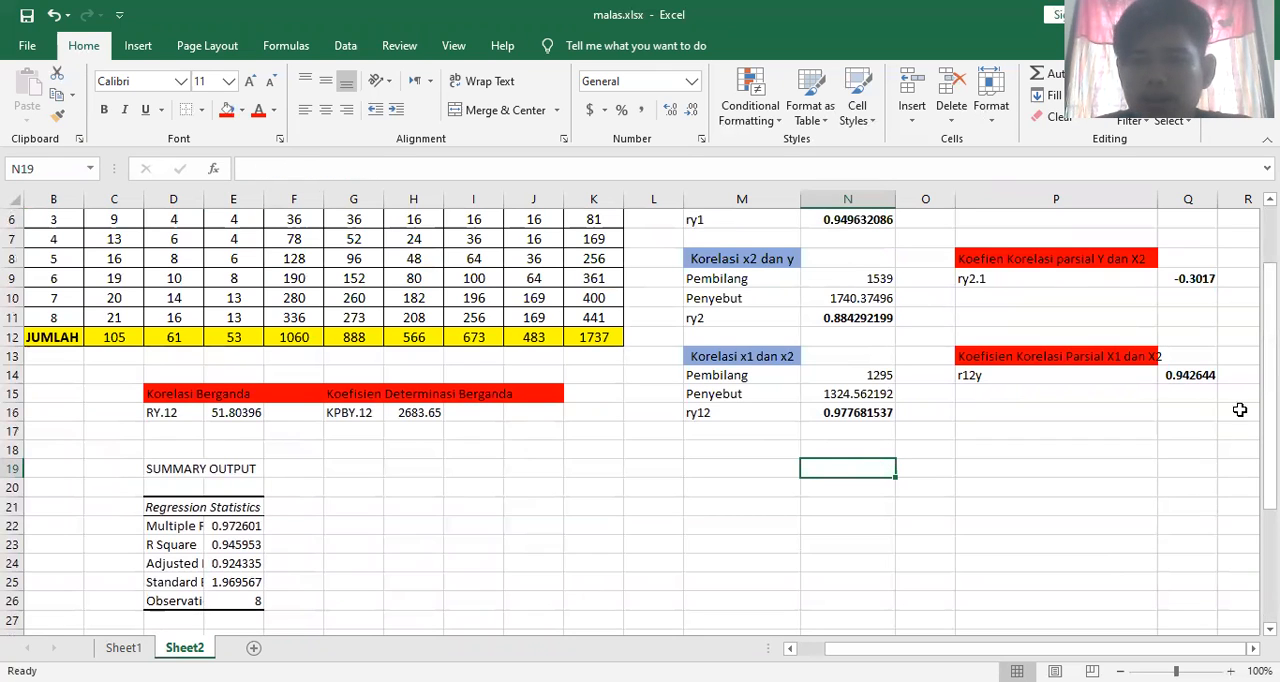
# Examine the Pembilang, Penyebut and ry1 formulas for the x1 and y correlation, and the ry2 formula for x2 and y
pyautogui.moveTo(1270, 380); pyautogui.dragTo(1270, 354)
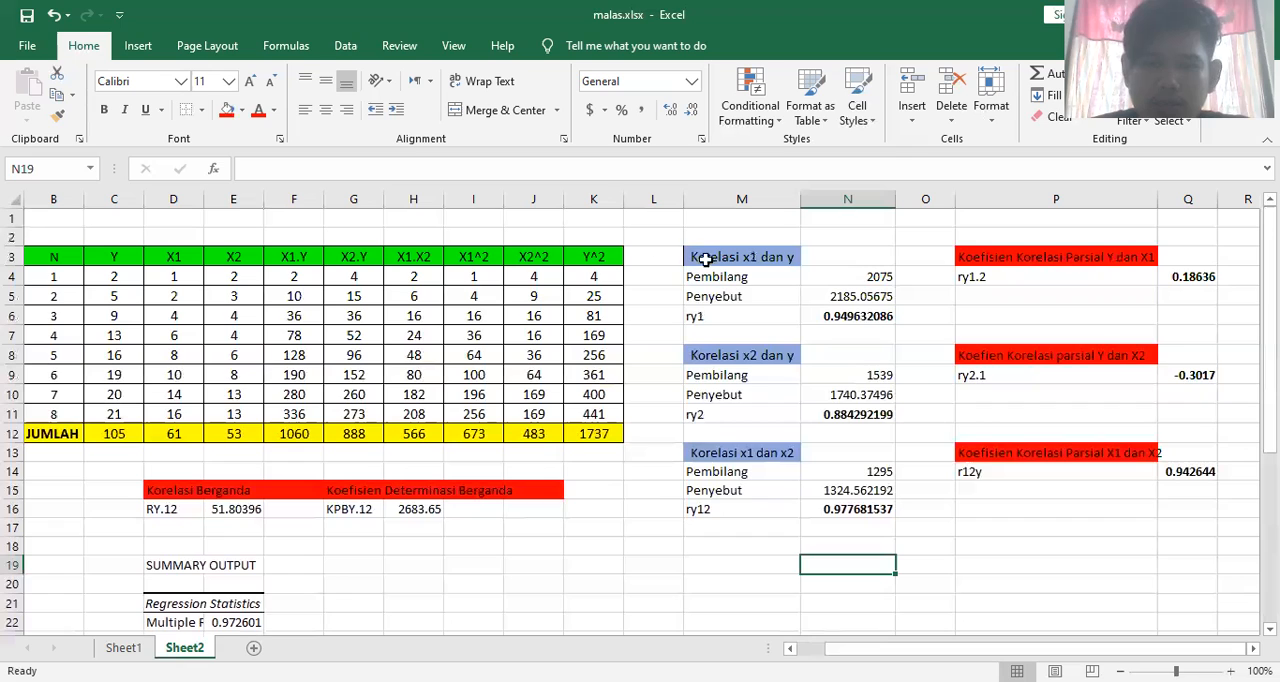
pyautogui.click(881, 281)
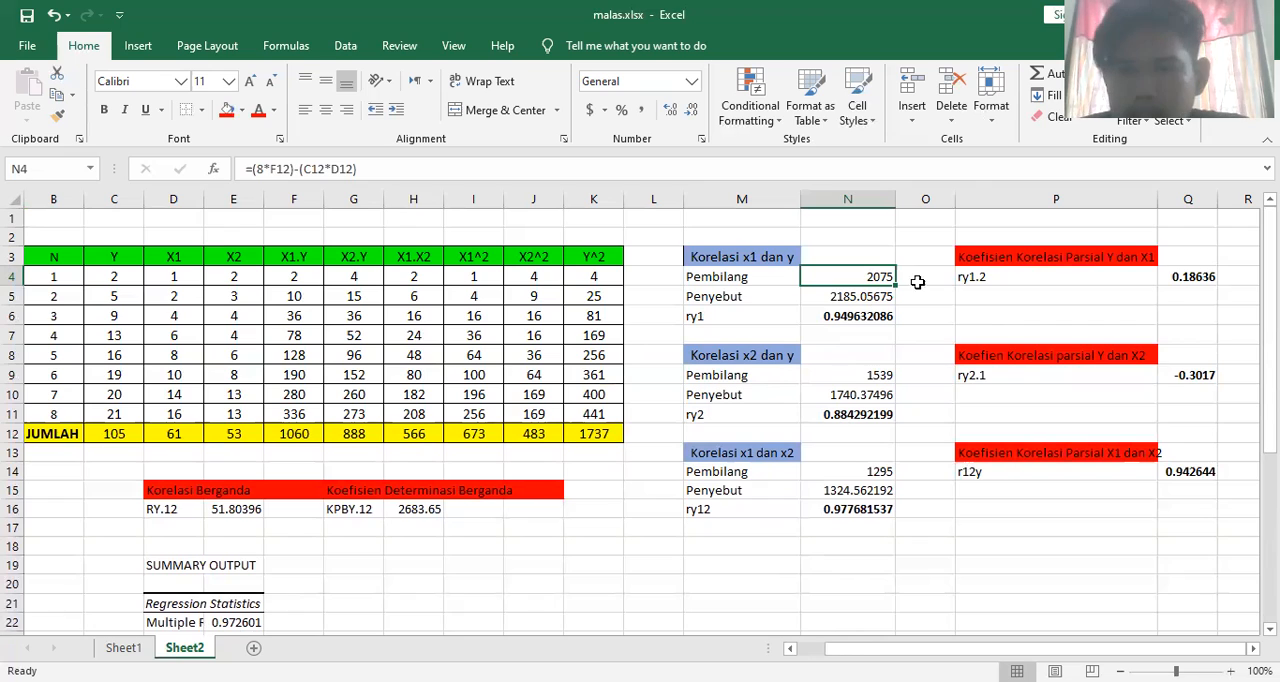
pyautogui.click(862, 316)
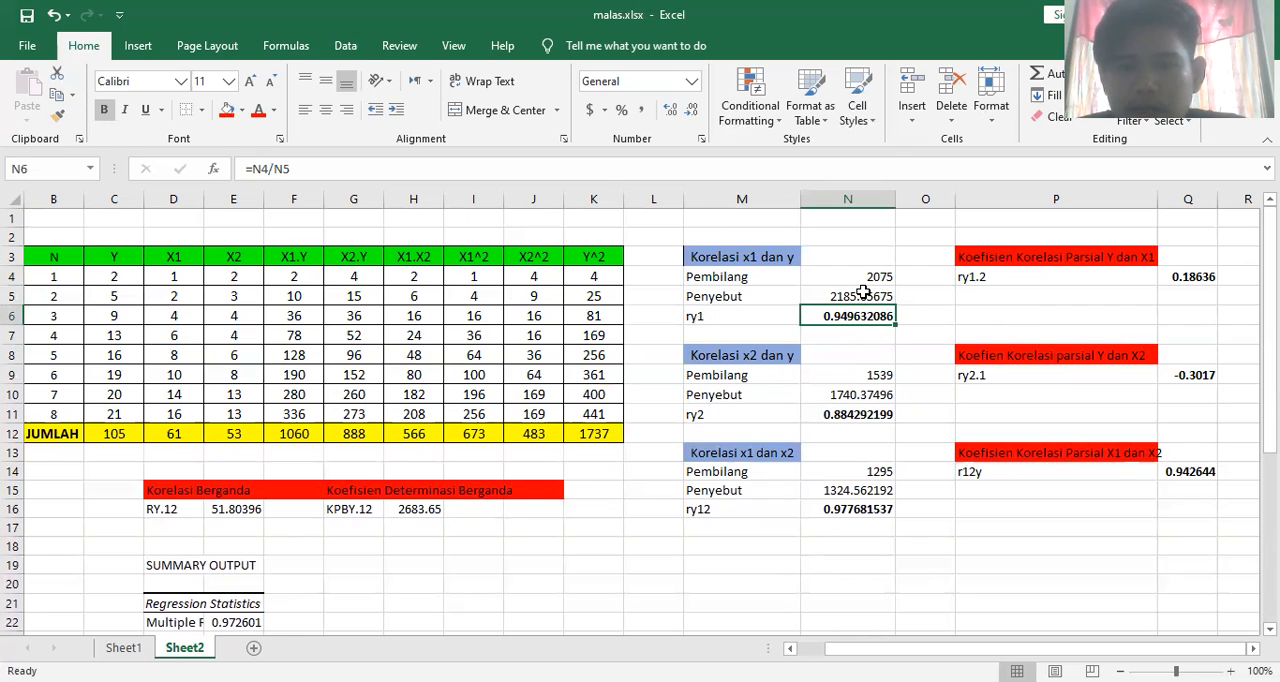
pyautogui.click(862, 296)
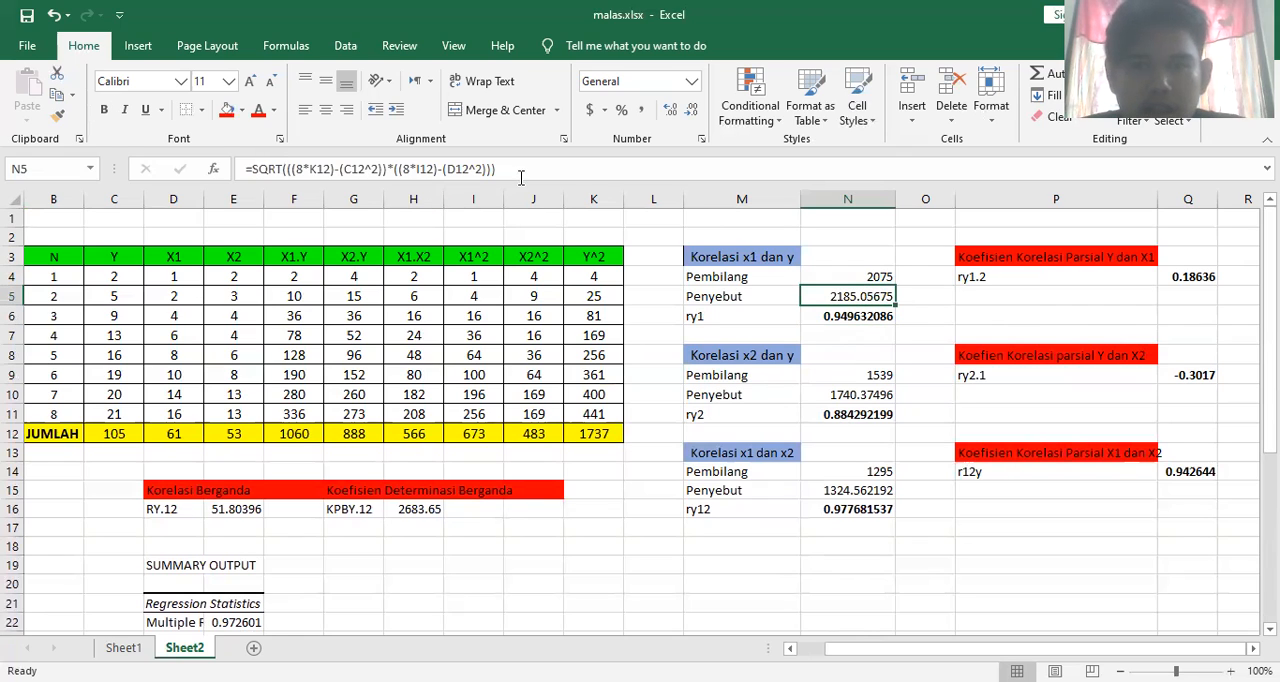
pyautogui.click(859, 274)
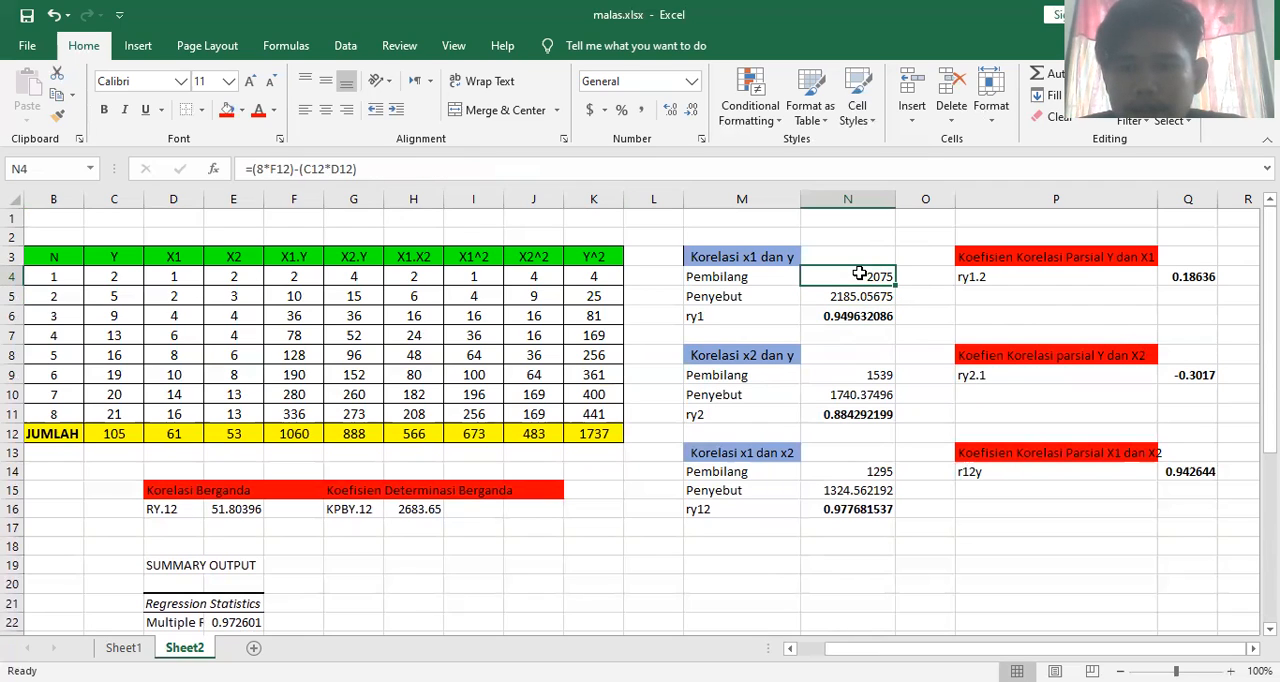
pyautogui.click(859, 315)
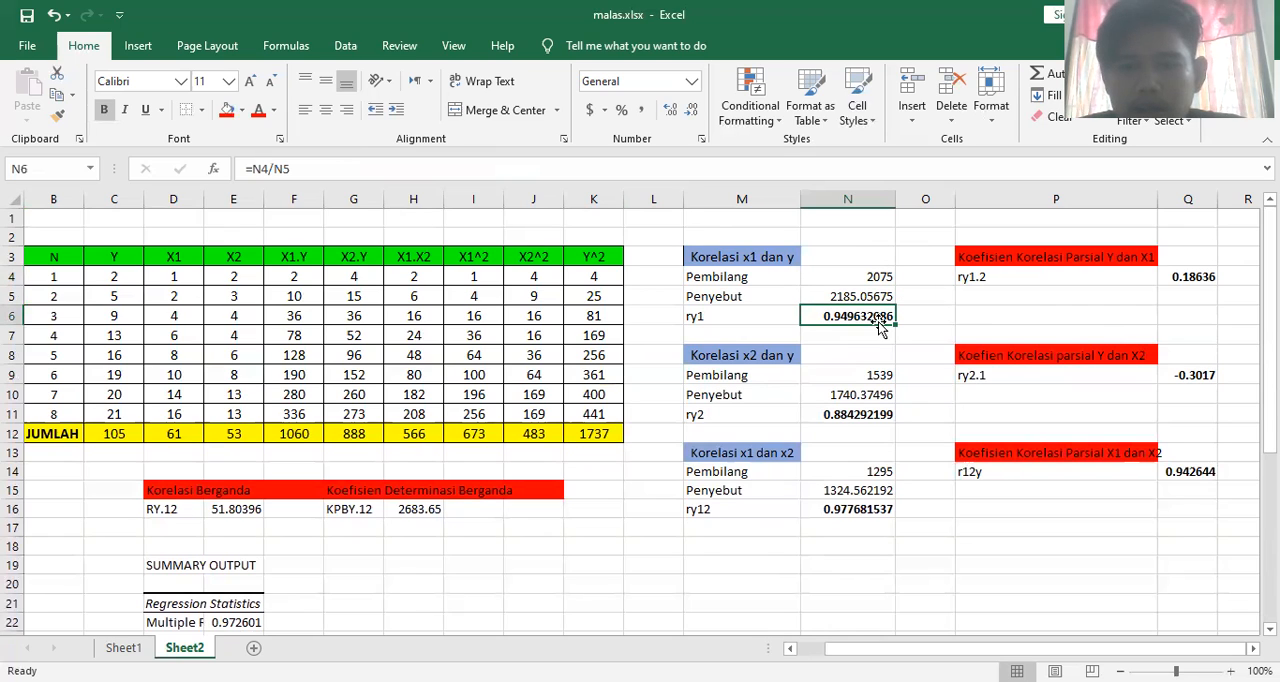
pyautogui.click(855, 420)
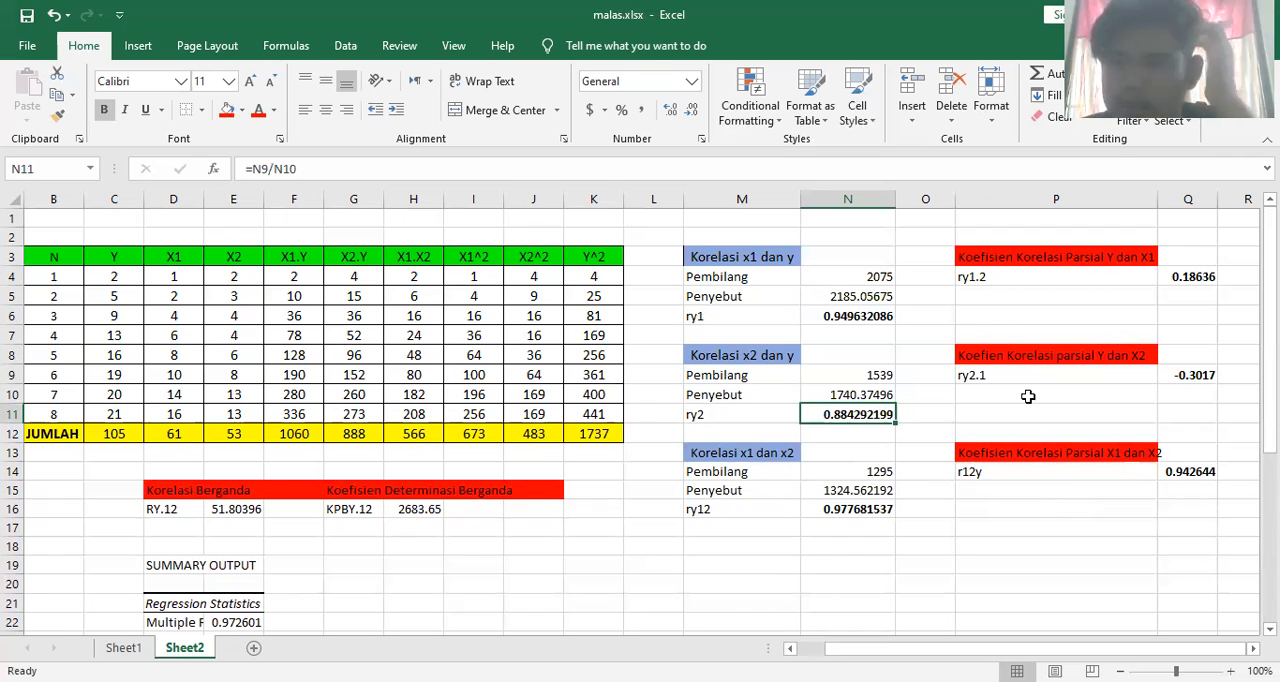
# In cell N18, calculate the correlation of X1 and Y with =CORREL(D4:D11,C4:C11)
pyautogui.click(821, 546)
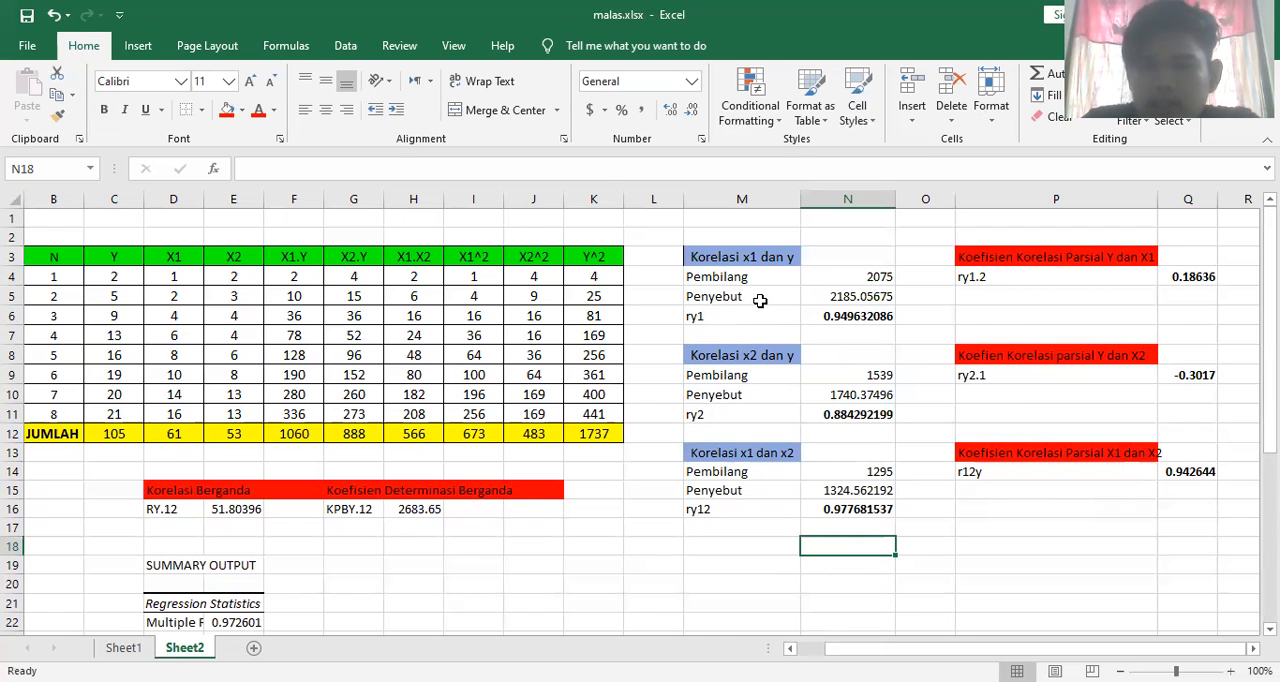
pyautogui.write('=')
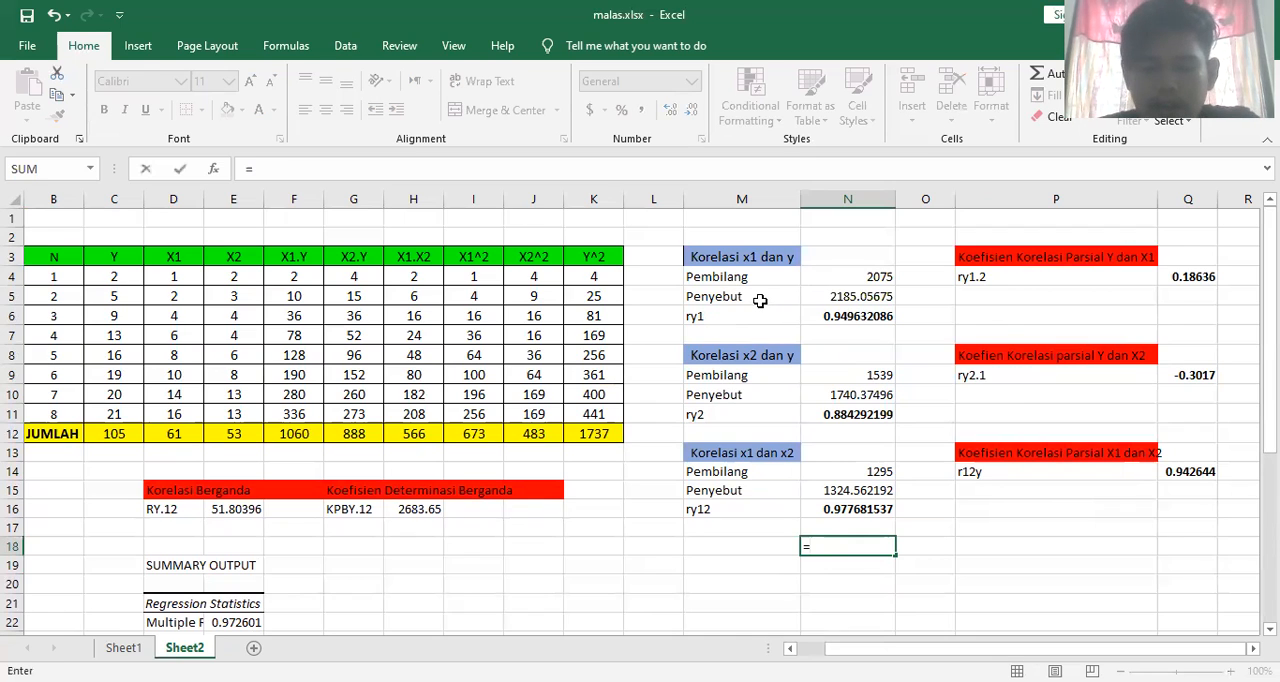
pyautogui.write('C')
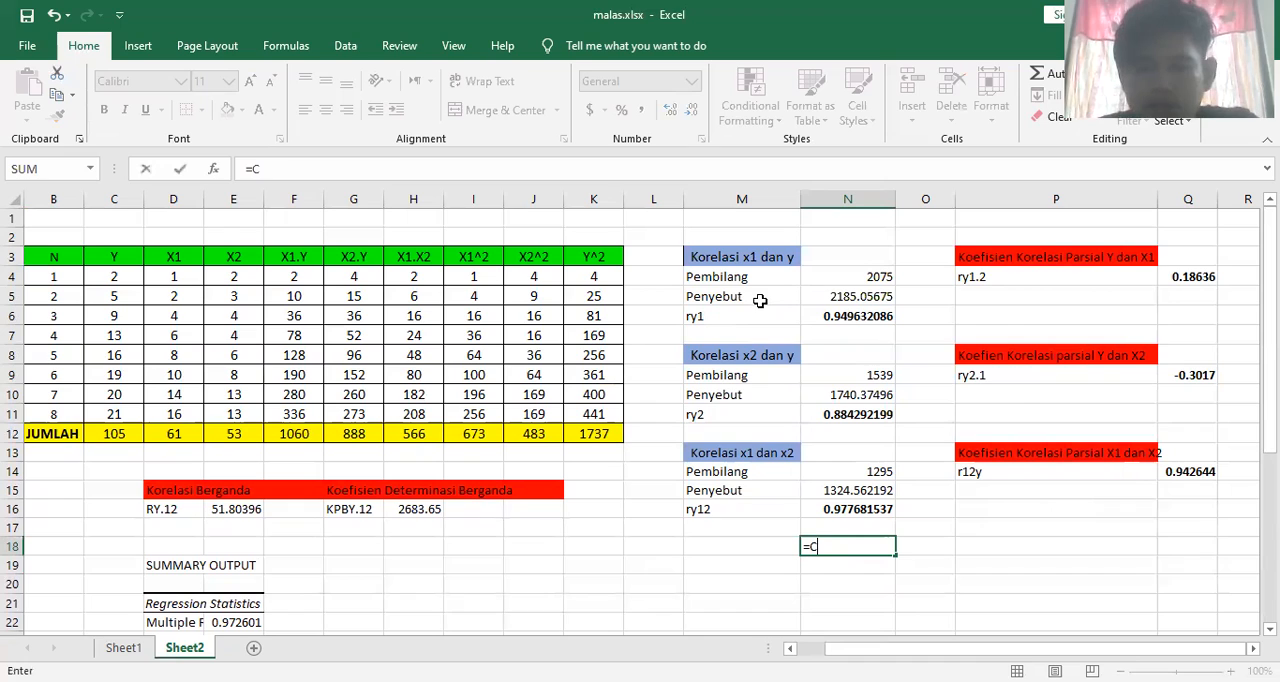
pyautogui.write('OR')
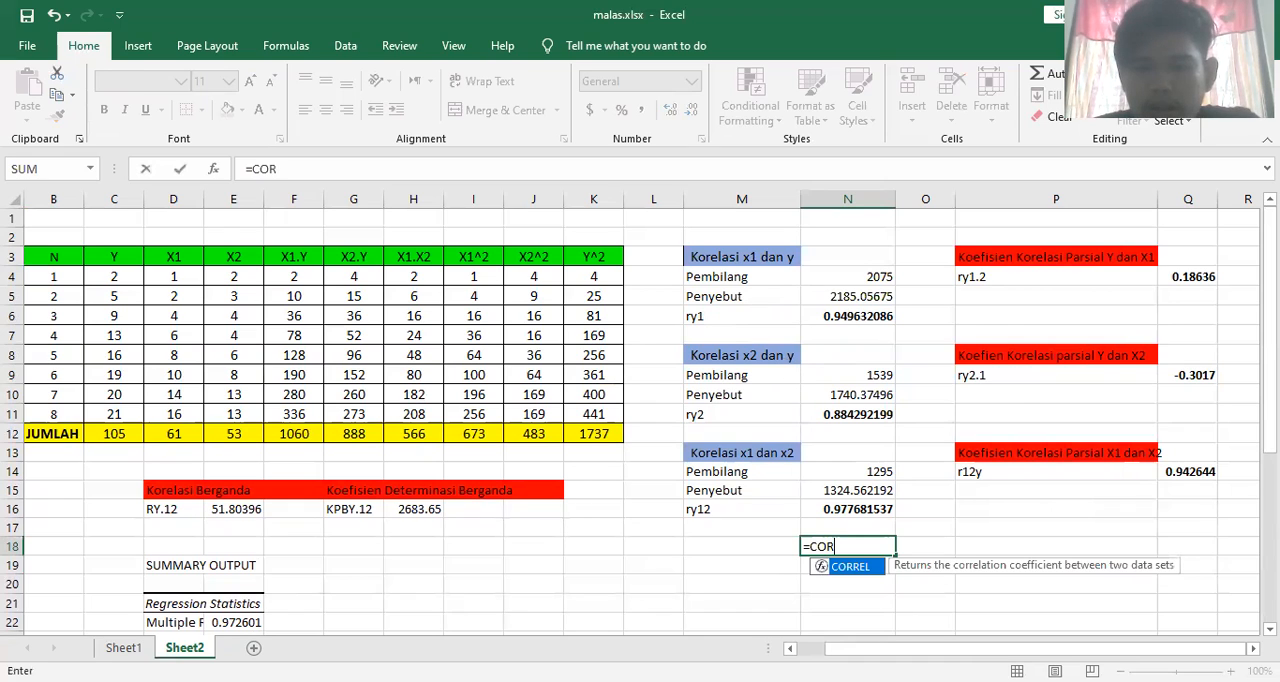
pyautogui.doubleClick(857, 568)
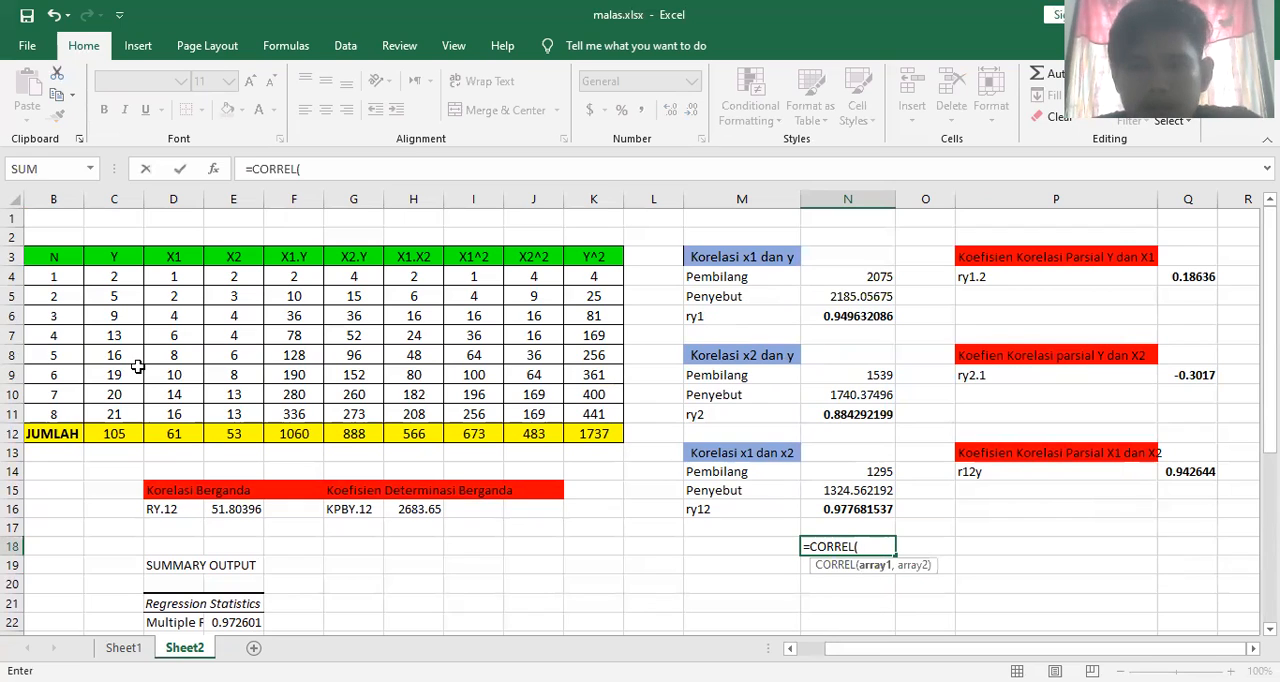
pyautogui.click(166, 278)
pyautogui.moveTo(173, 298); pyautogui.dragTo(177, 413)
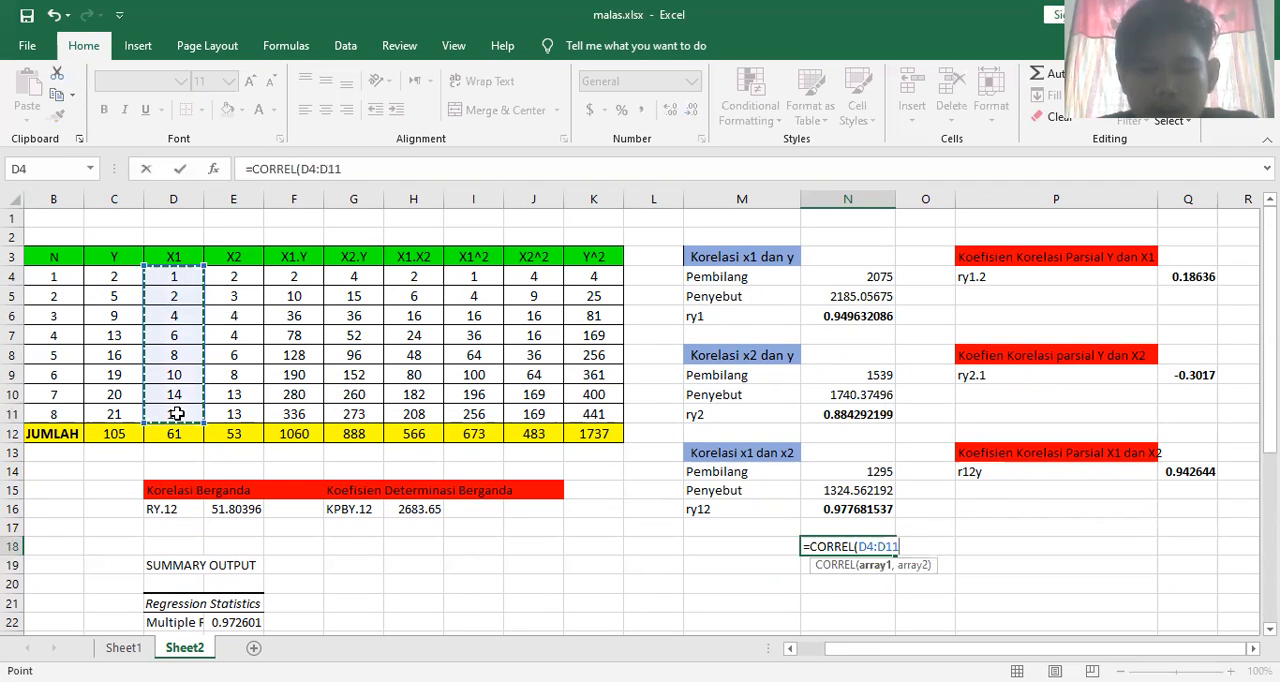
pyautogui.write(',')
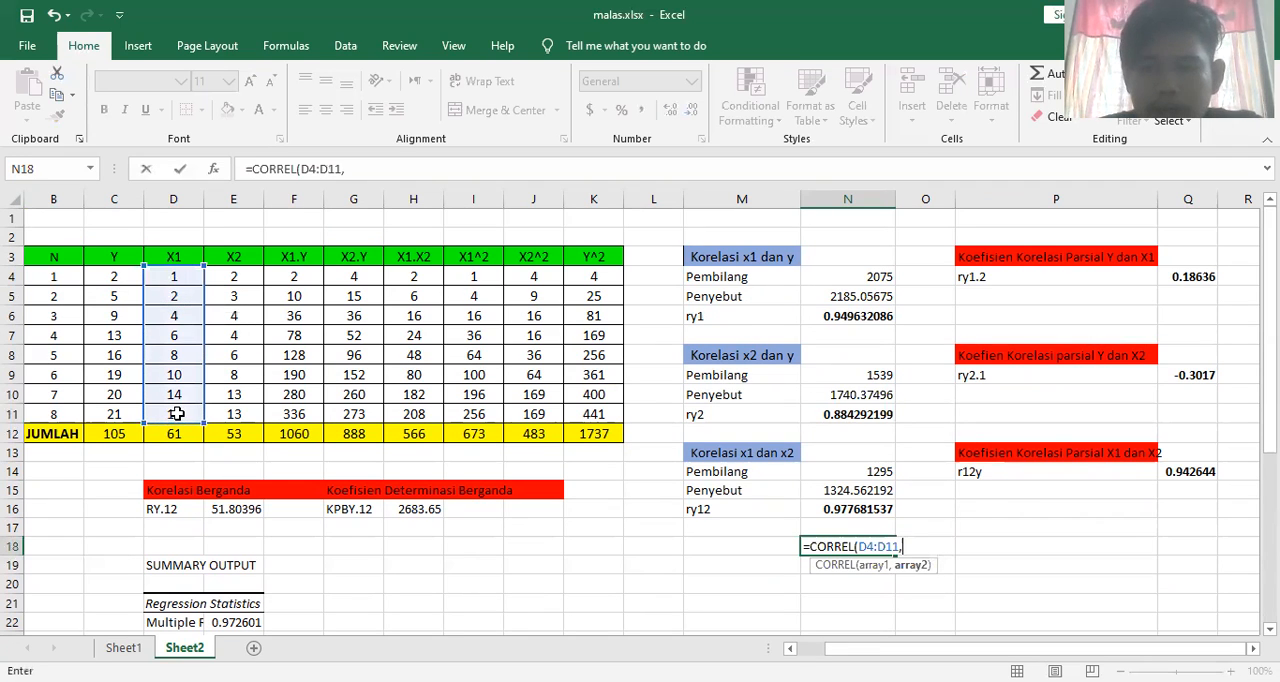
pyautogui.click(111, 280)
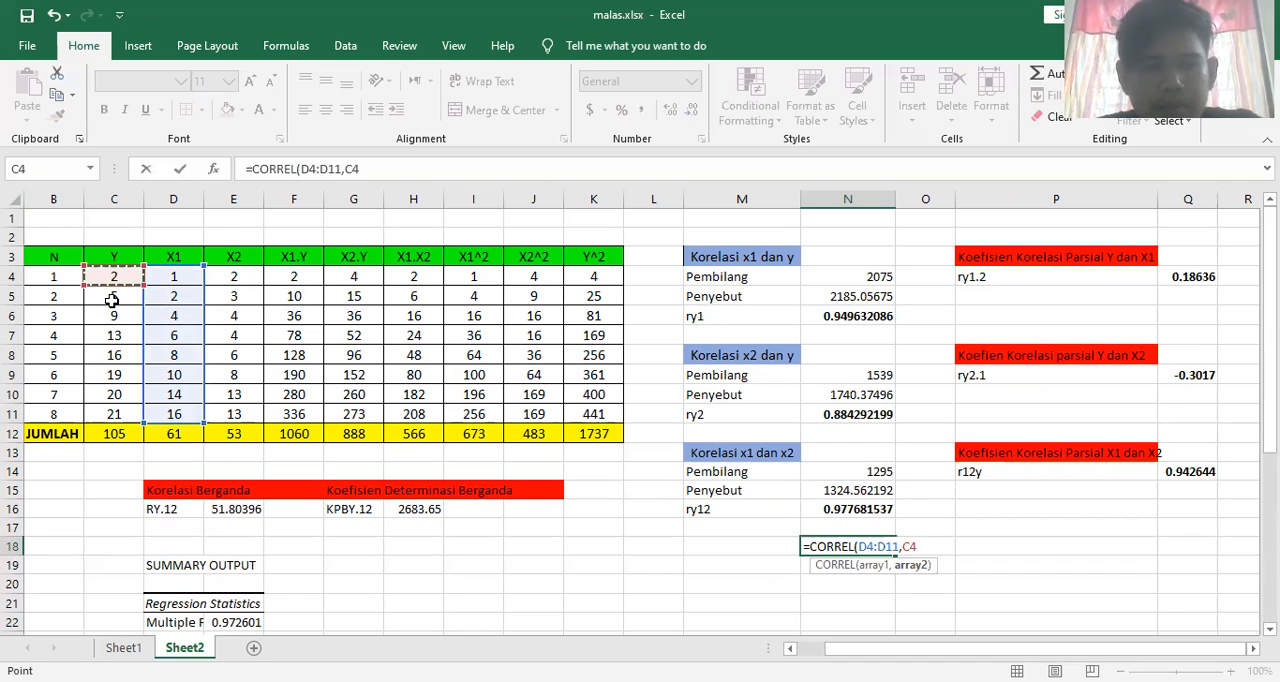
pyautogui.keyDown('shift'); pyautogui.click(122, 413); pyautogui.keyUp('shift')
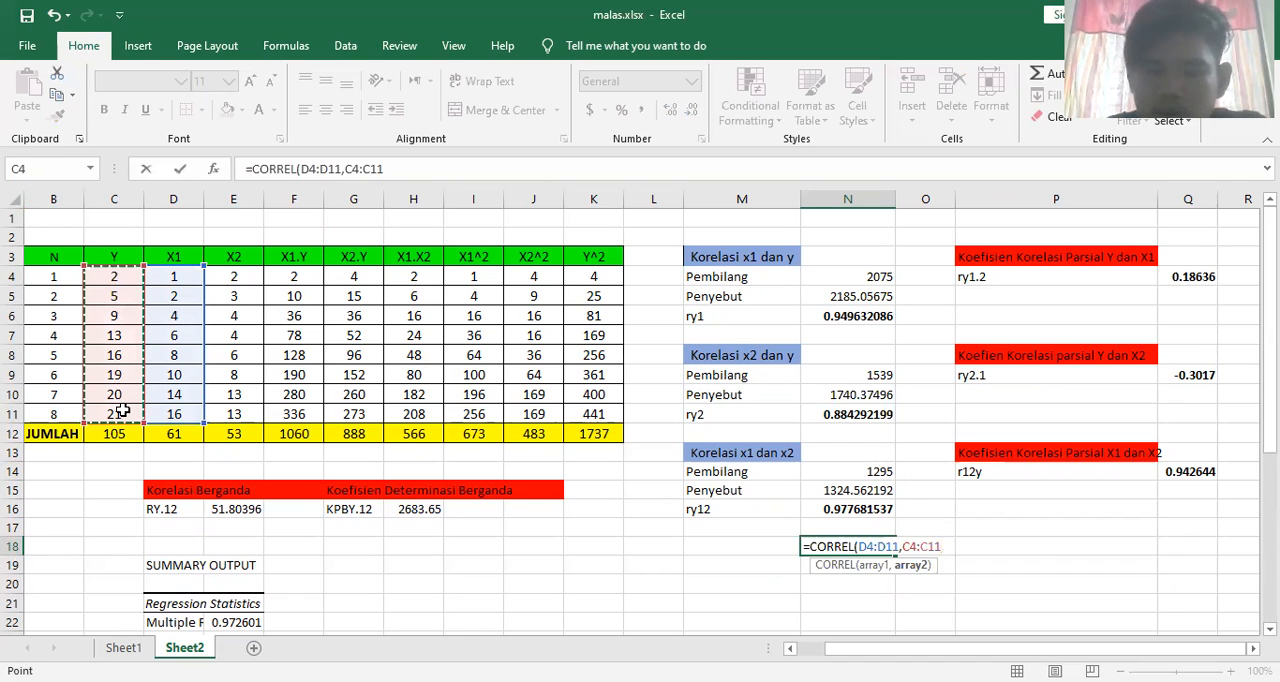
pyautogui.press('Return')
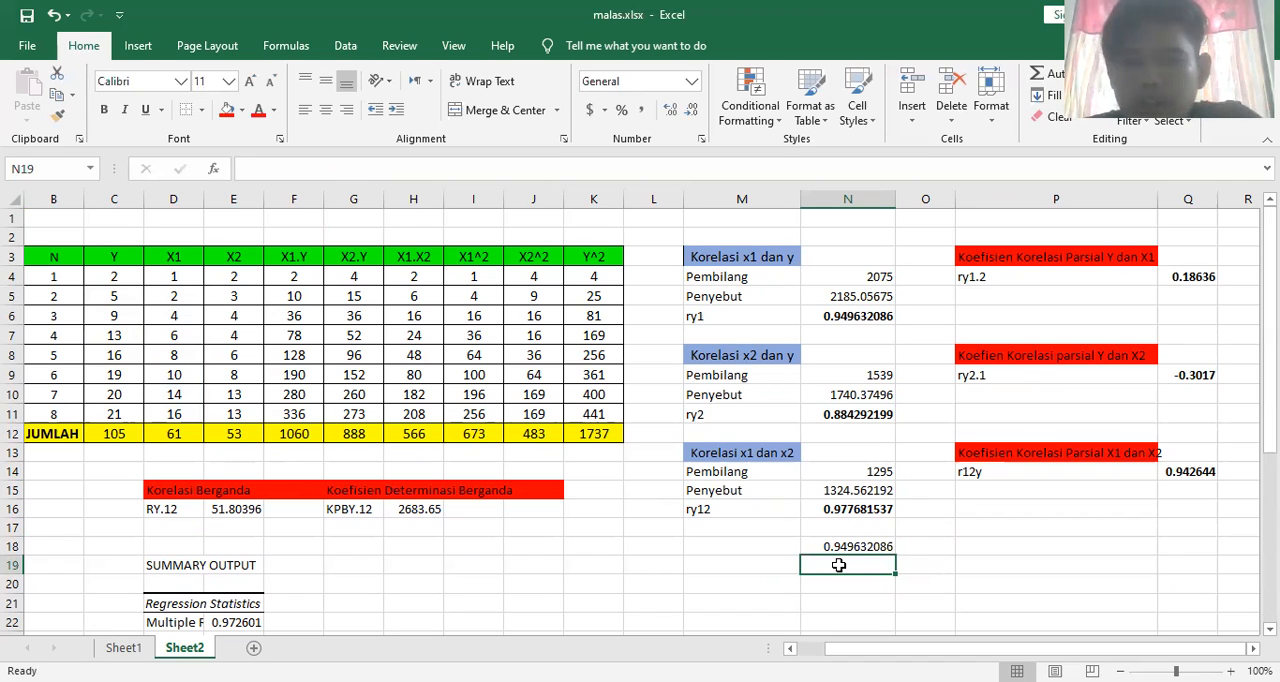
# In cell N19, calculate the correlation of X2 and Y with =CORREL(E4:E11,C4:C11)
pyautogui.write('=')
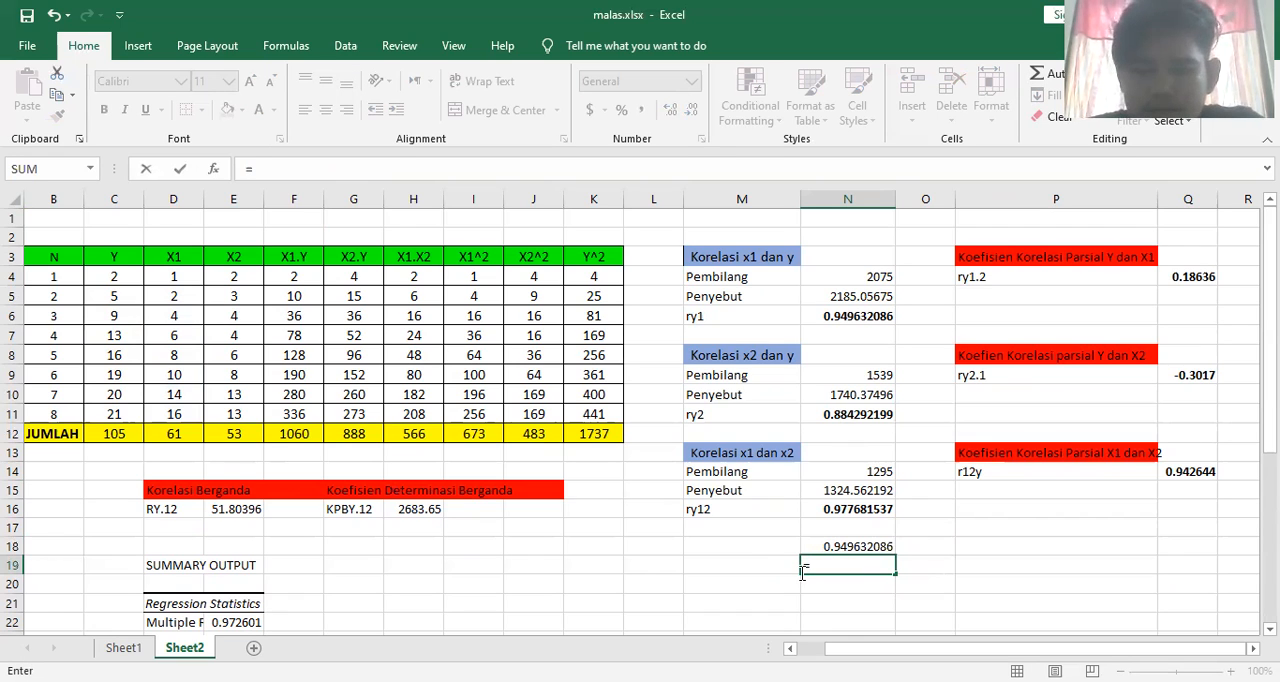
pyautogui.write('CORR')
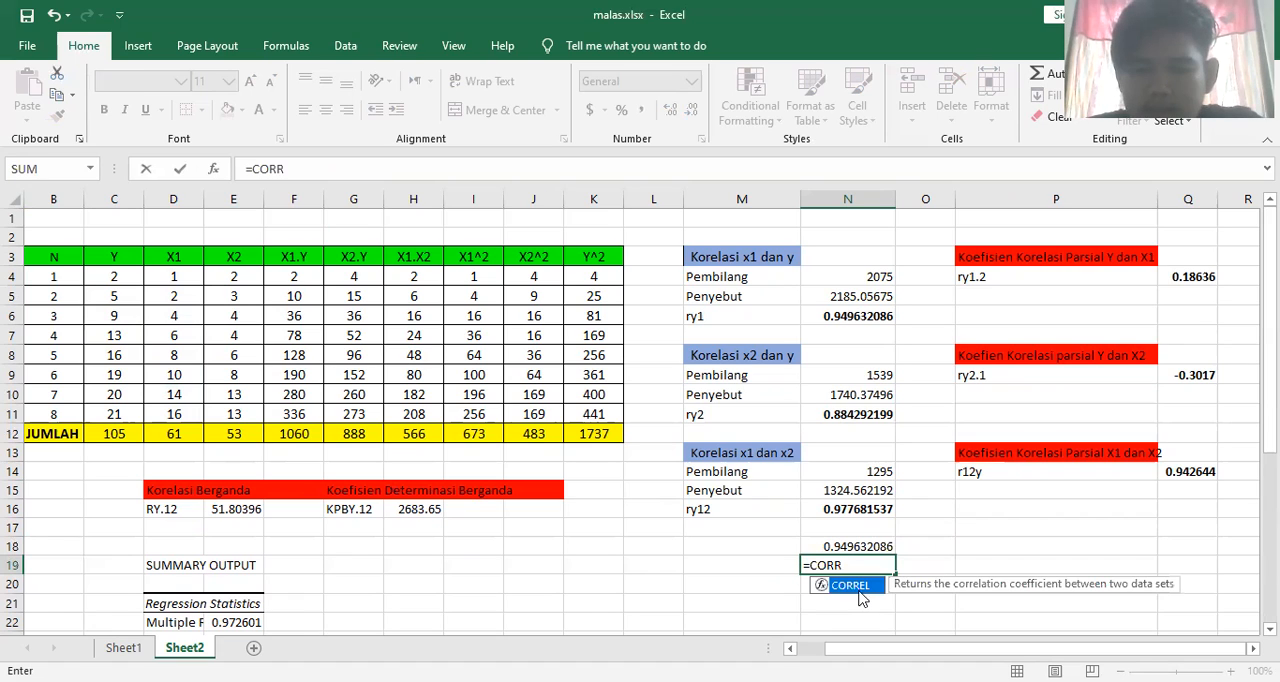
pyautogui.press('Tab')
pyautogui.click(214, 278)
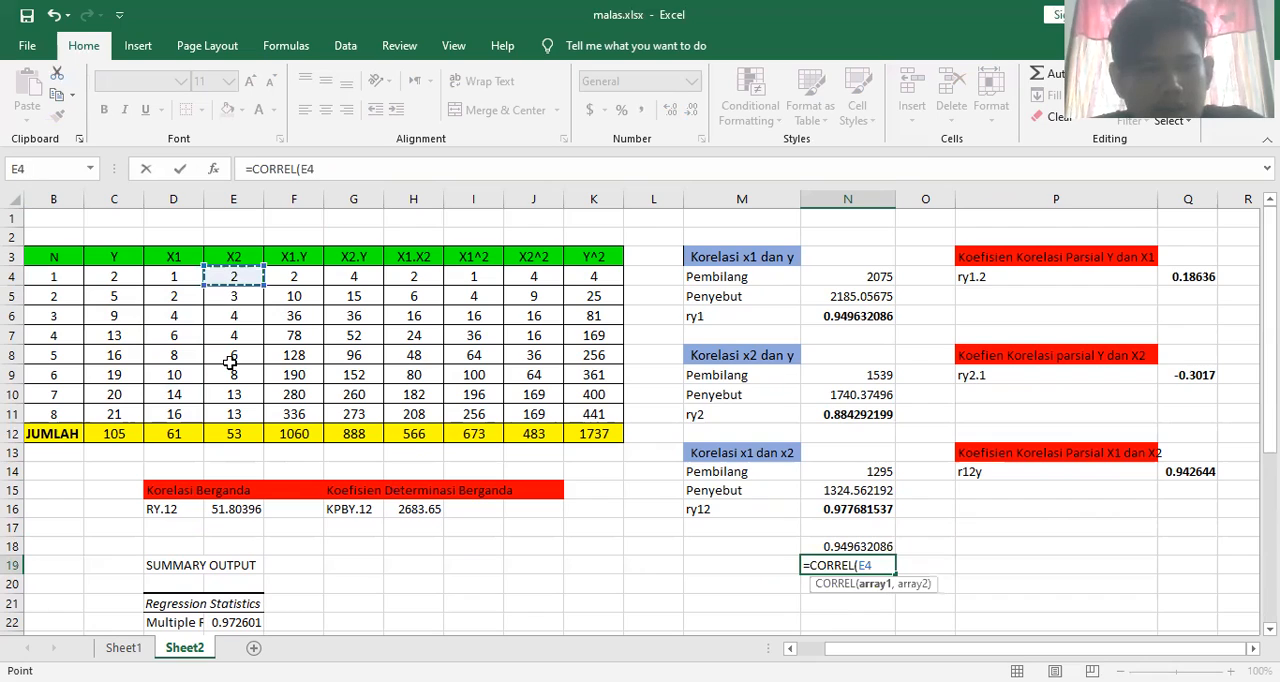
pyautogui.moveTo(234, 413); pyautogui.dragTo(236, 410)
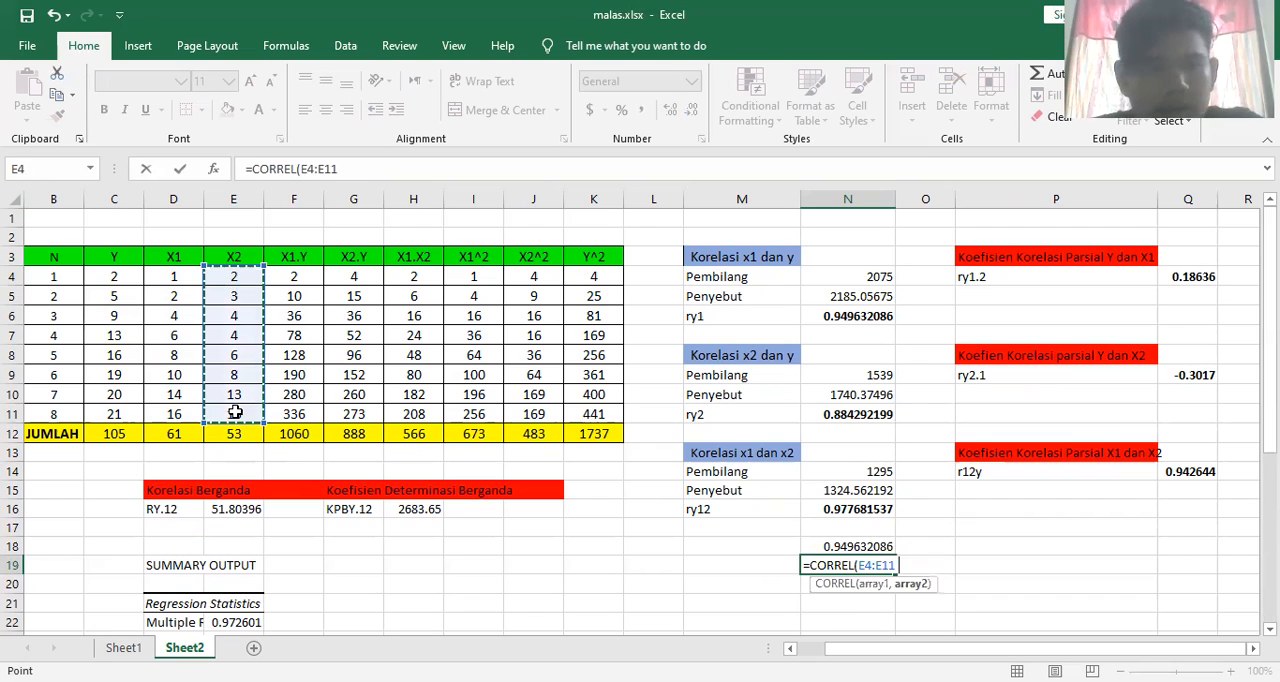
pyautogui.write(',')
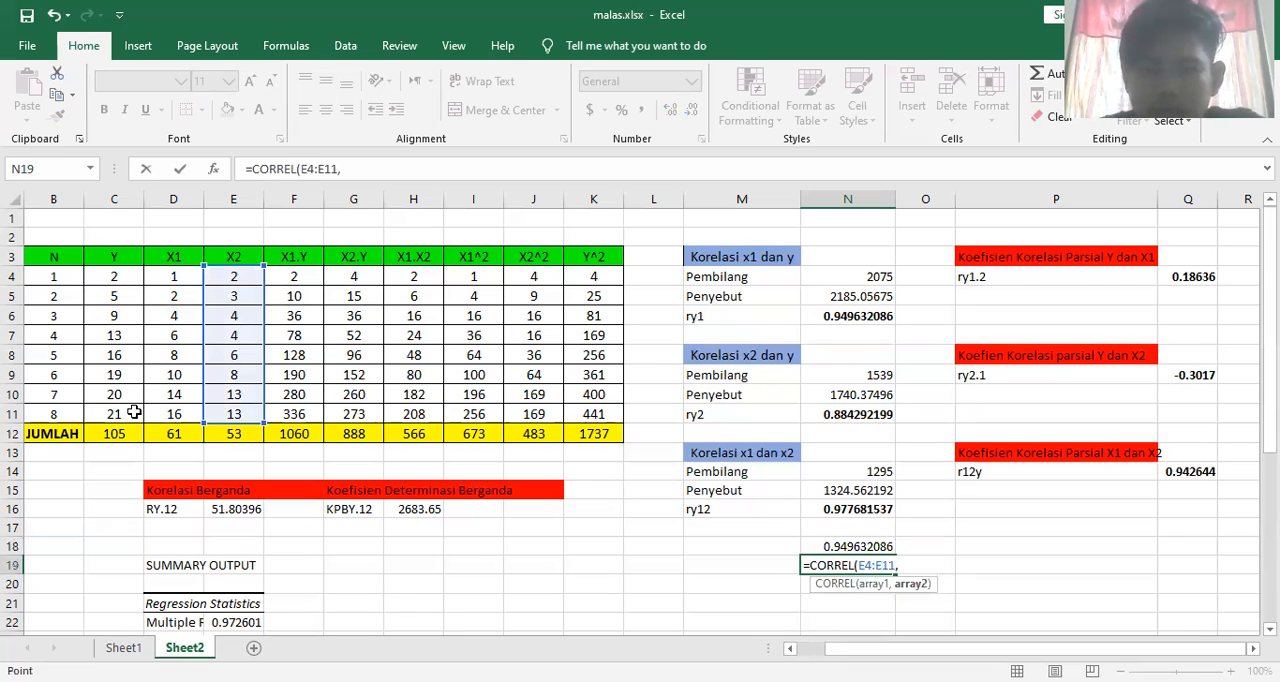
pyautogui.moveTo(132, 277); pyautogui.dragTo(134, 412)
pyautogui.write(')')
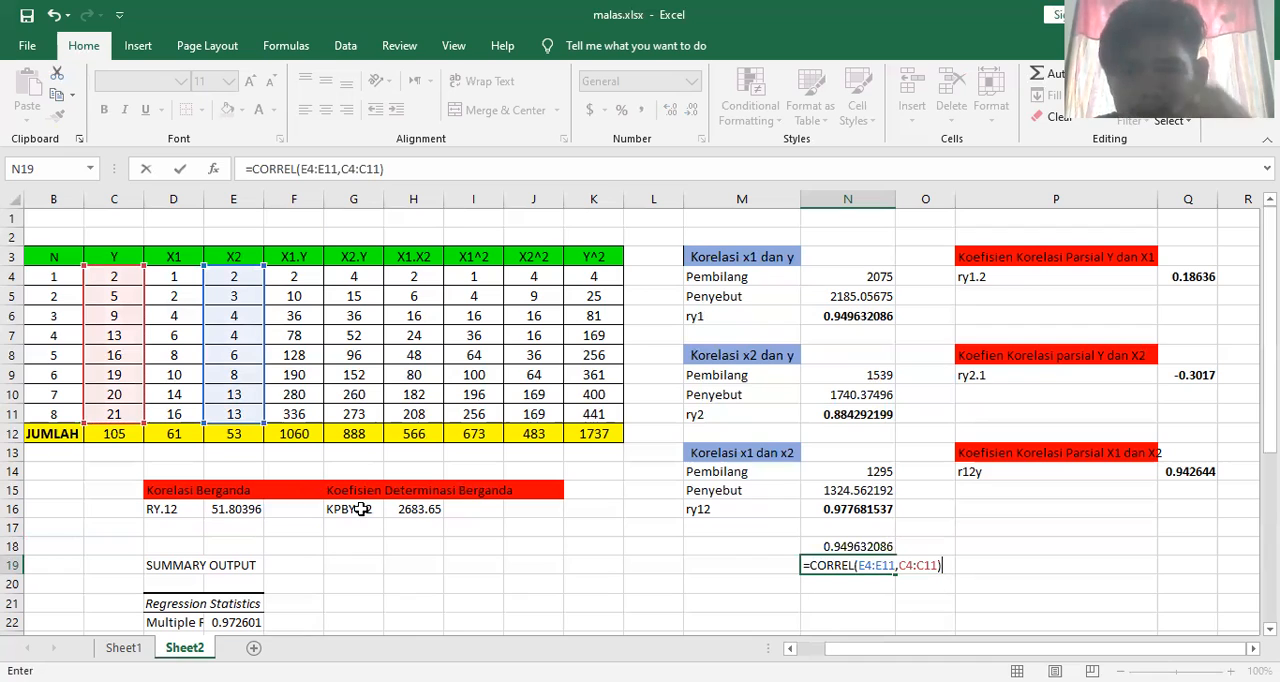
pyautogui.press('Return')
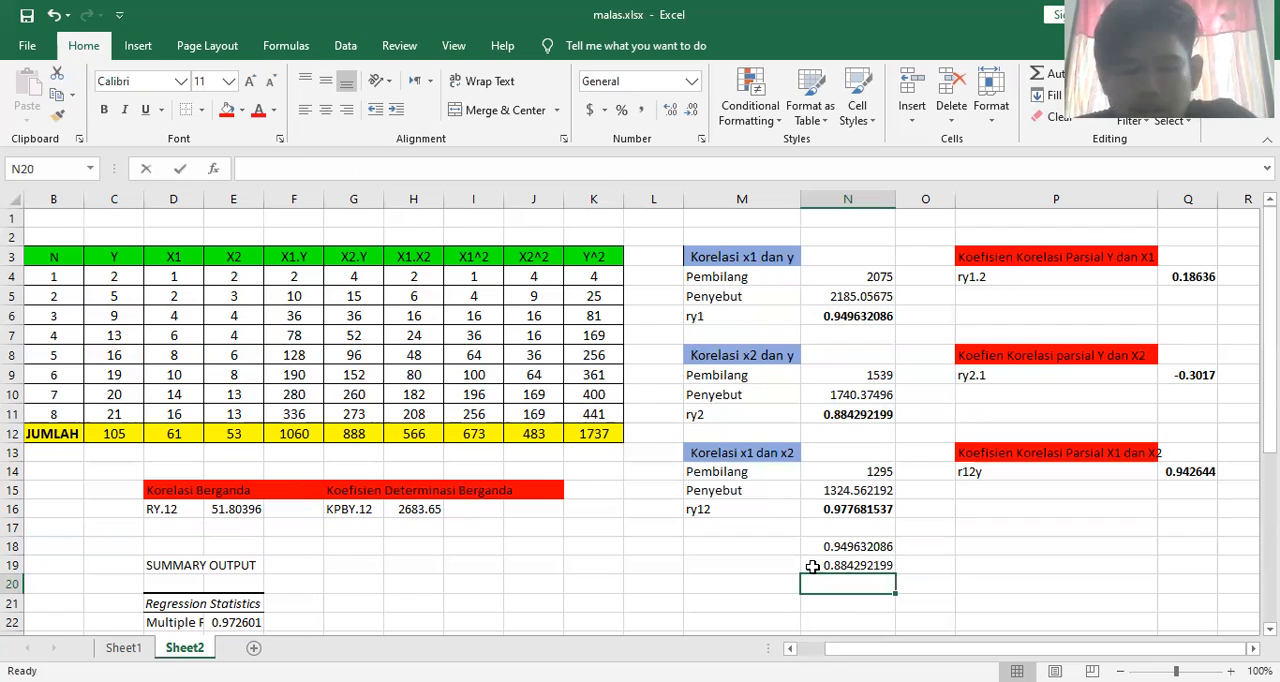
# In cell N20, calculate the correlation of X1 and X2 with =CORREL(D4:D11,E4:E11)
pyautogui.write('=CORREL')
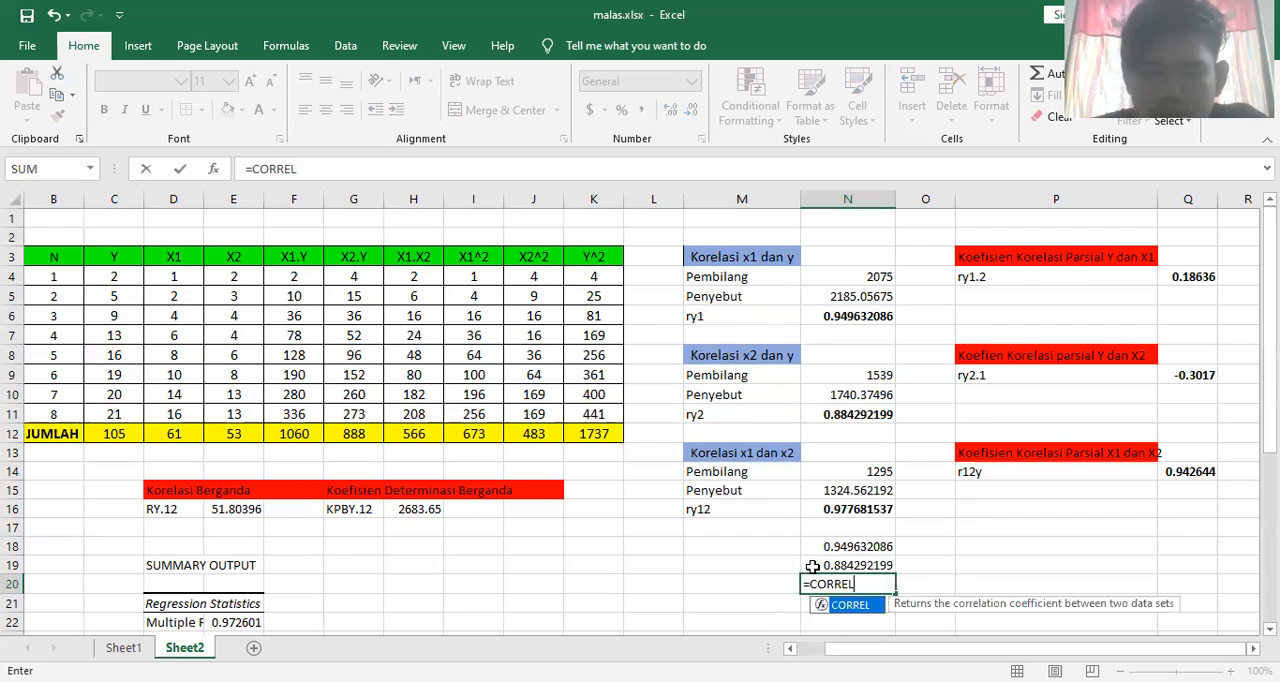
pyautogui.write('(')
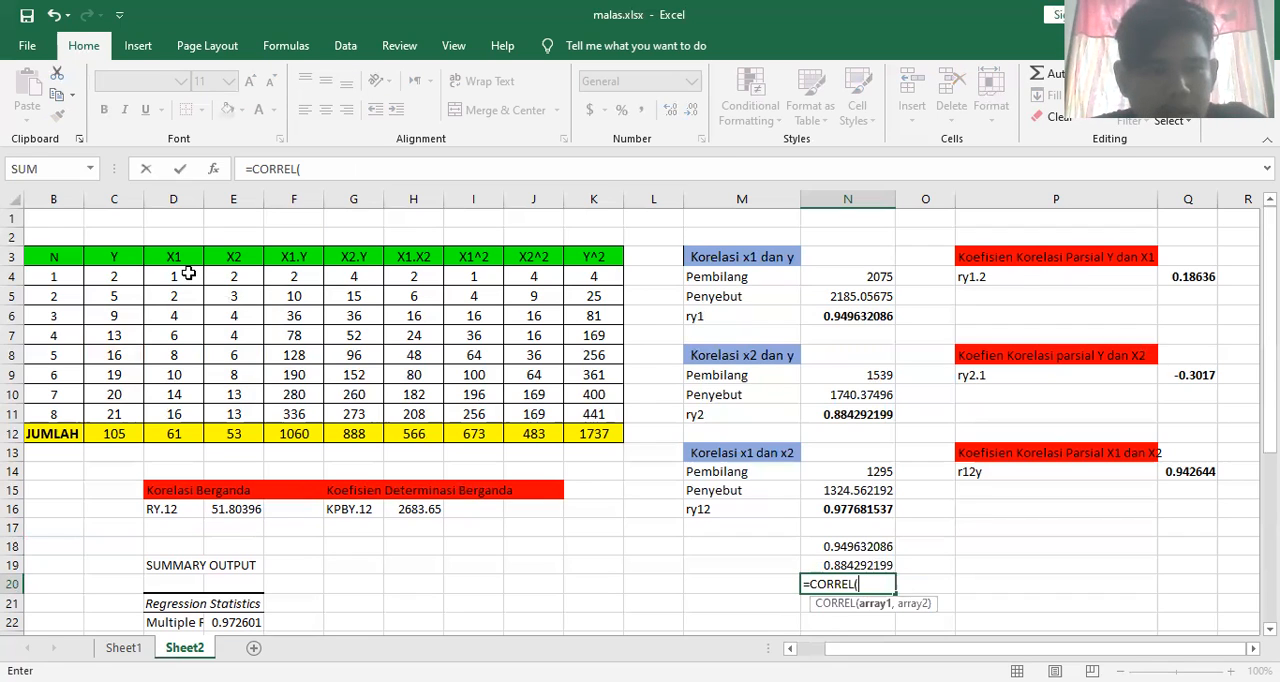
pyautogui.click(189, 273)
pyautogui.moveTo(197, 401); pyautogui.dragTo(197, 407)
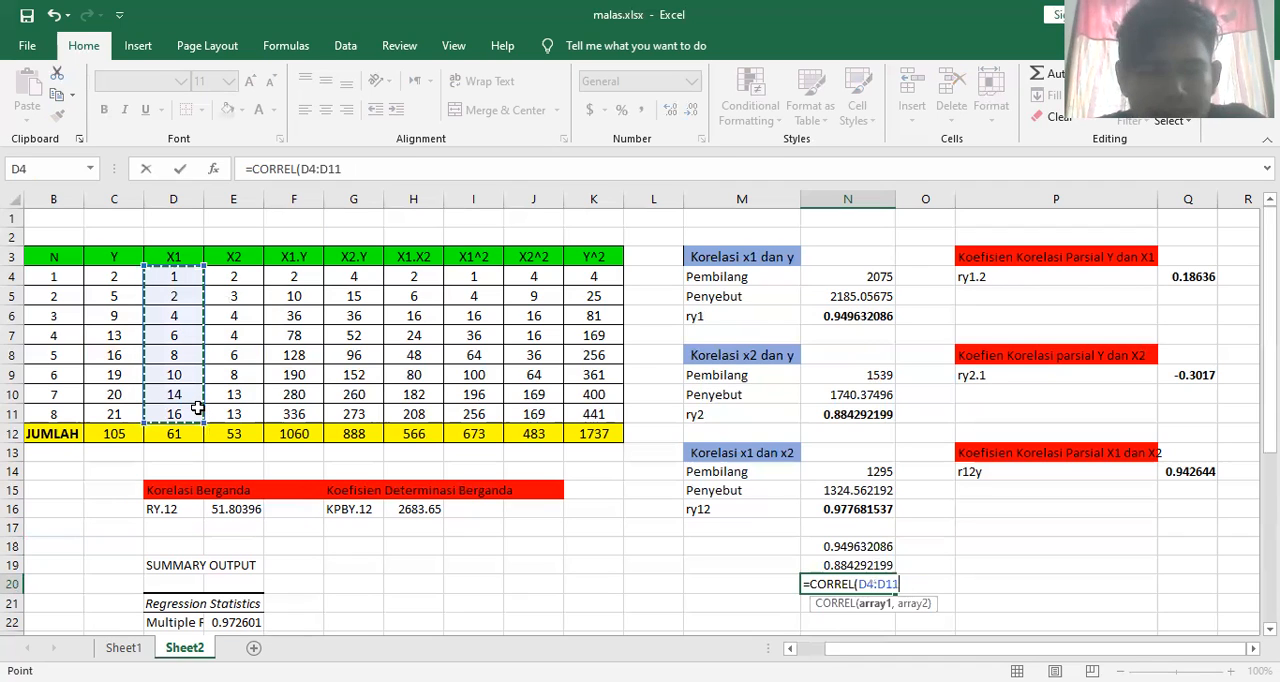
pyautogui.write(',')
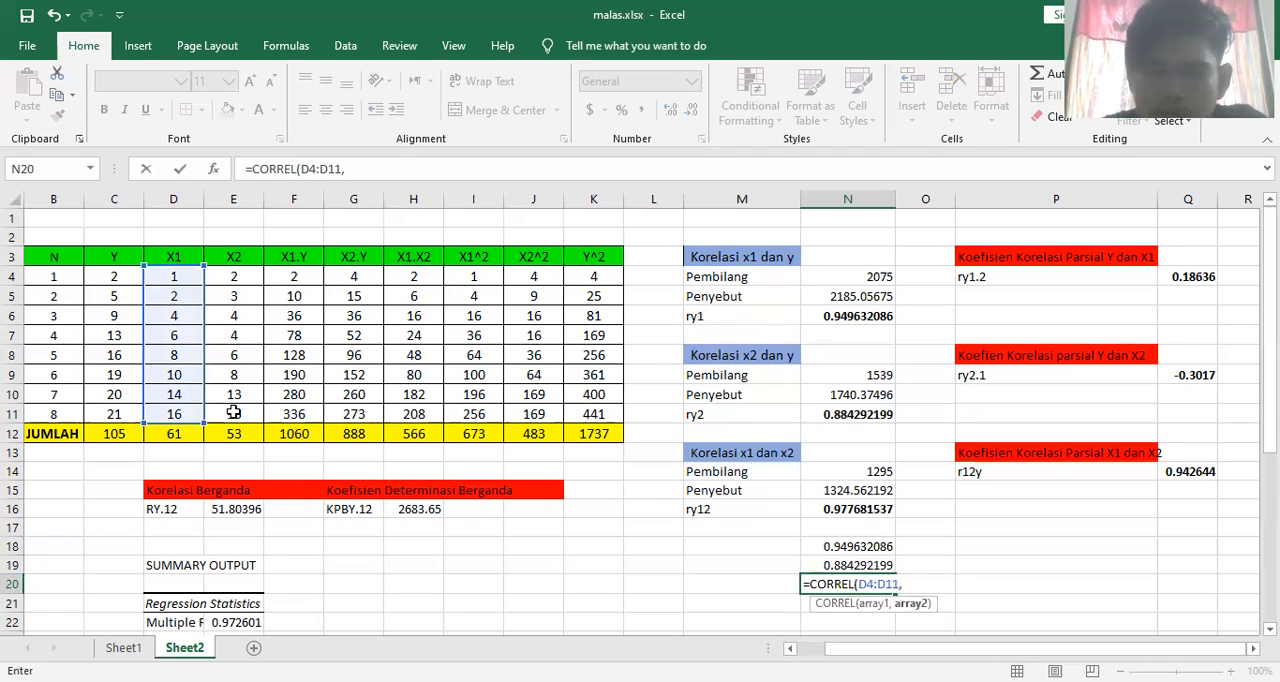
pyautogui.moveTo(233, 277); pyautogui.dragTo(233, 412)
pyautogui.write(')')
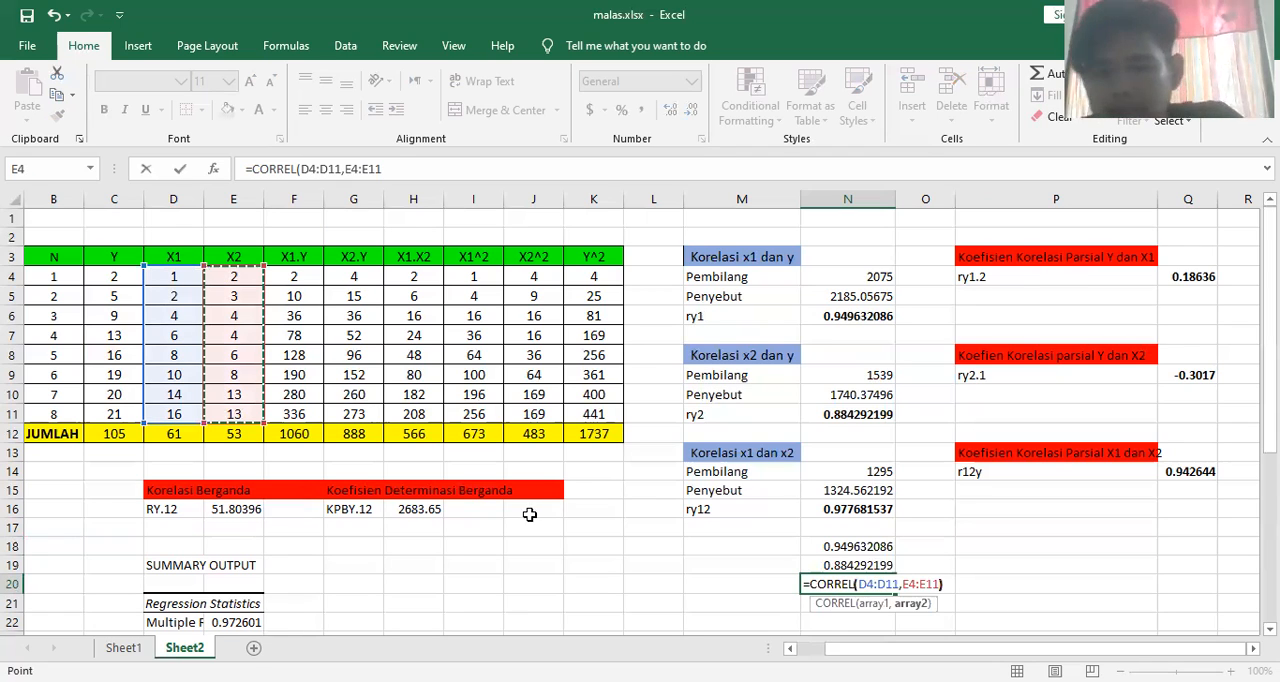
pyautogui.press('Return')
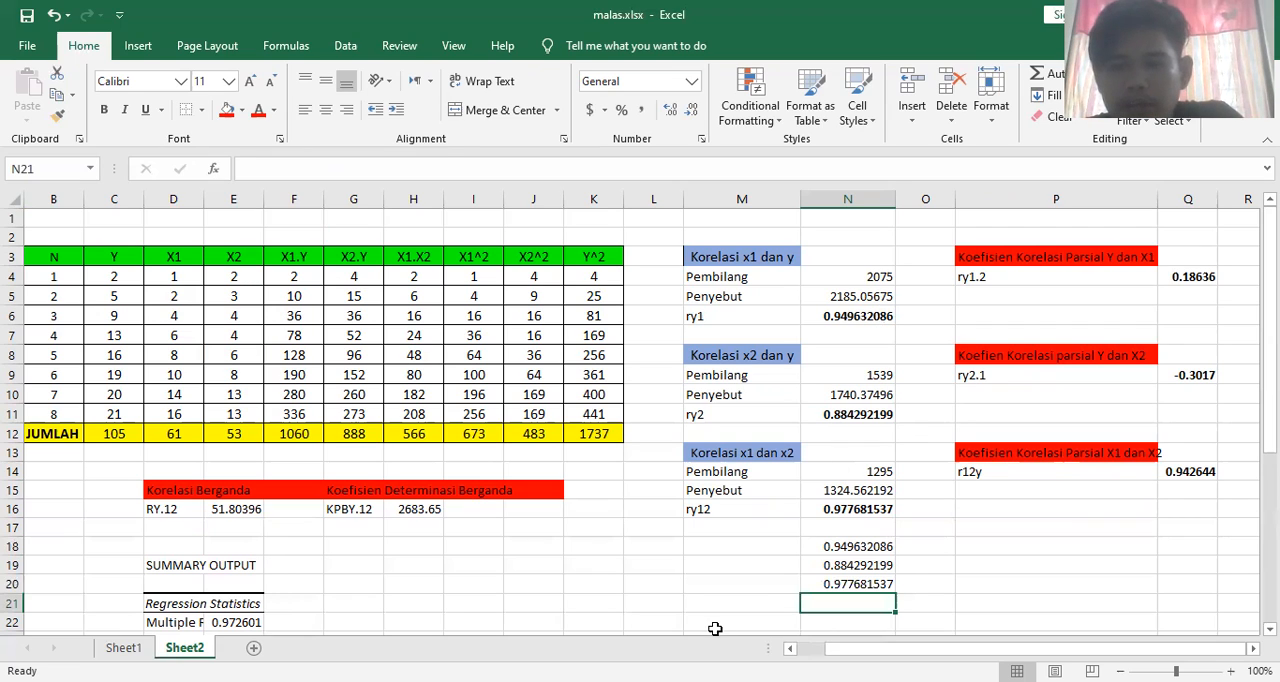
# Review the three CORREL results in N18 to N20 against the manually calculated ry1, ry2 and ry12
pyautogui.moveTo(822, 547); pyautogui.dragTo(832, 560)
pyautogui.click(833, 562)
pyautogui.click(835, 585)
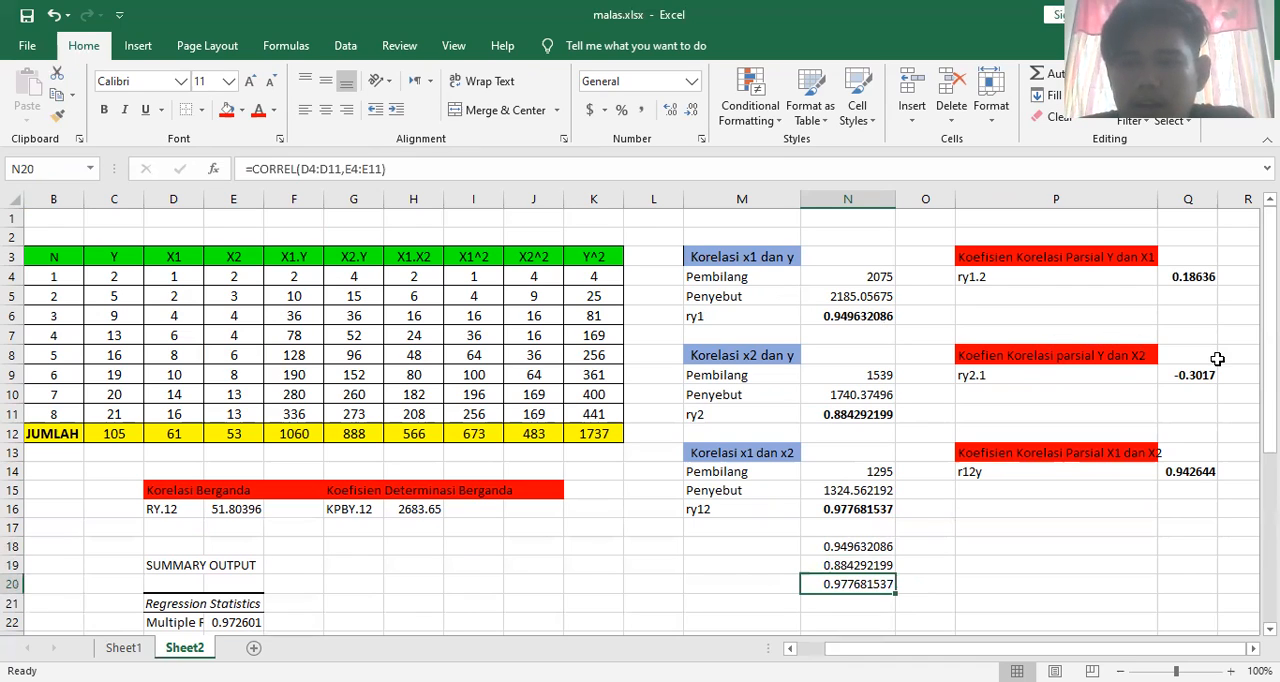
pyautogui.moveTo(1270, 298); pyautogui.dragTo(1270, 298)
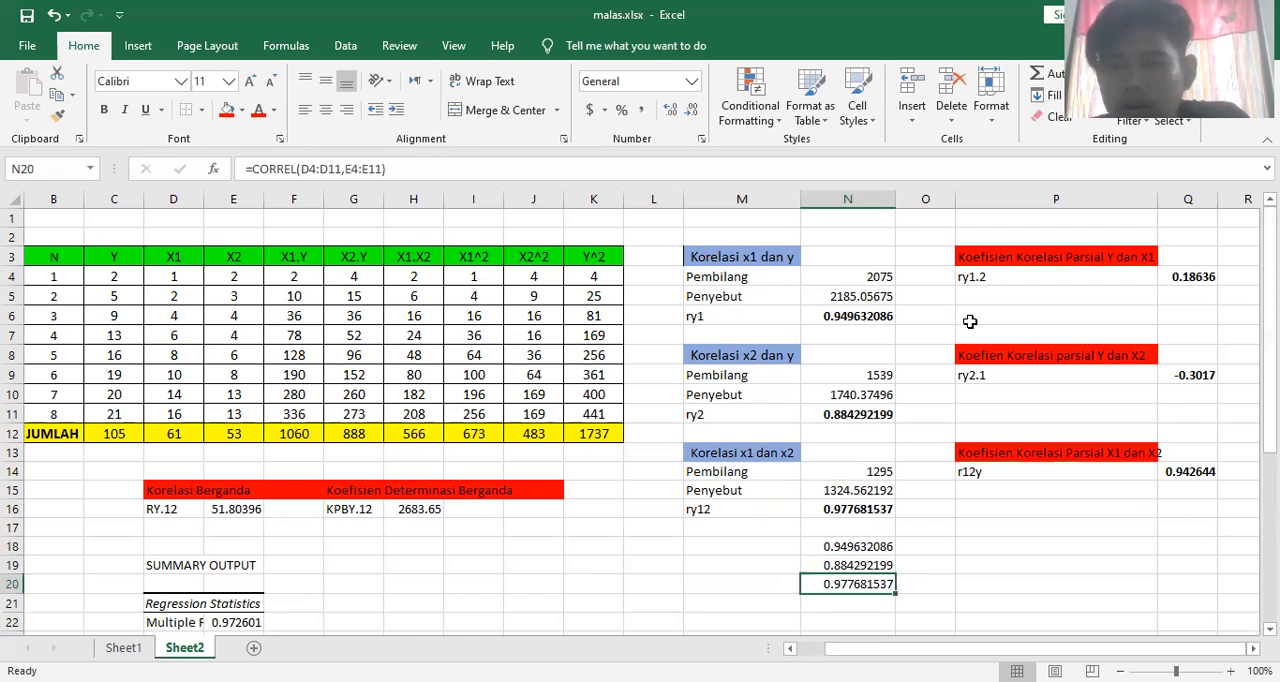
# Examine the partial correlation formulas for ry1.2 and ry2.1 and the ry1, ry2 and ry12 cells they reference
pyautogui.click(1199, 279)
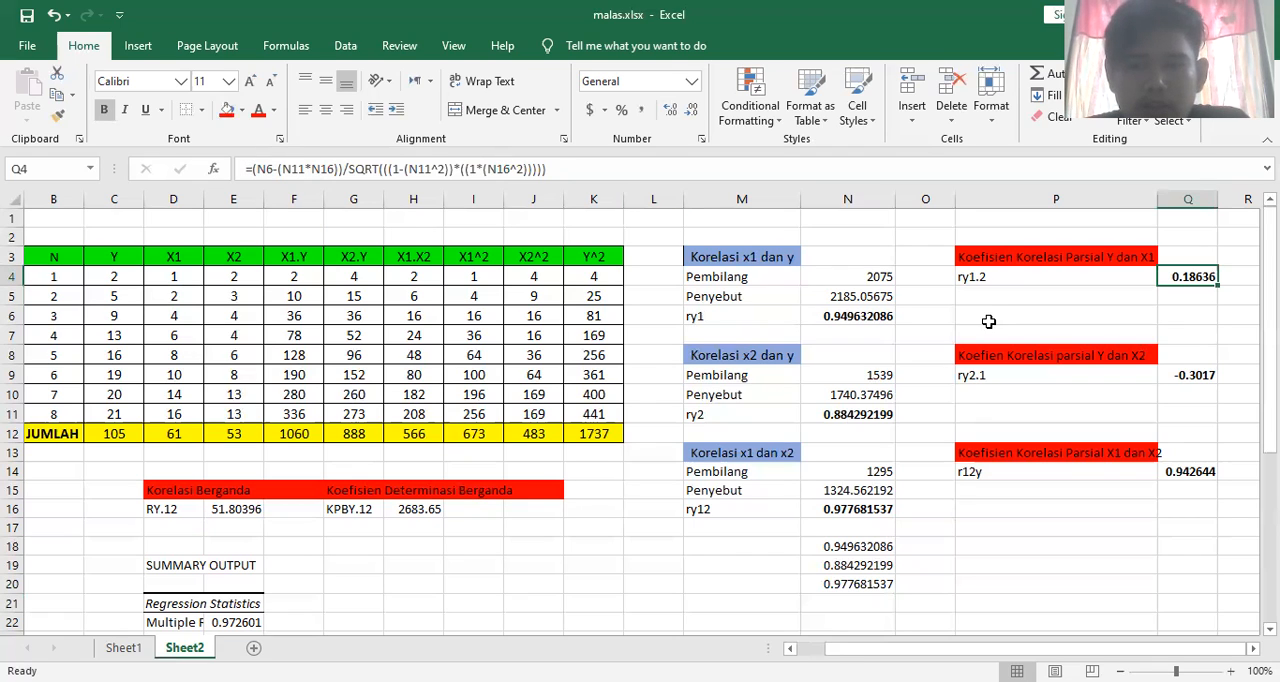
pyautogui.click(997, 319)
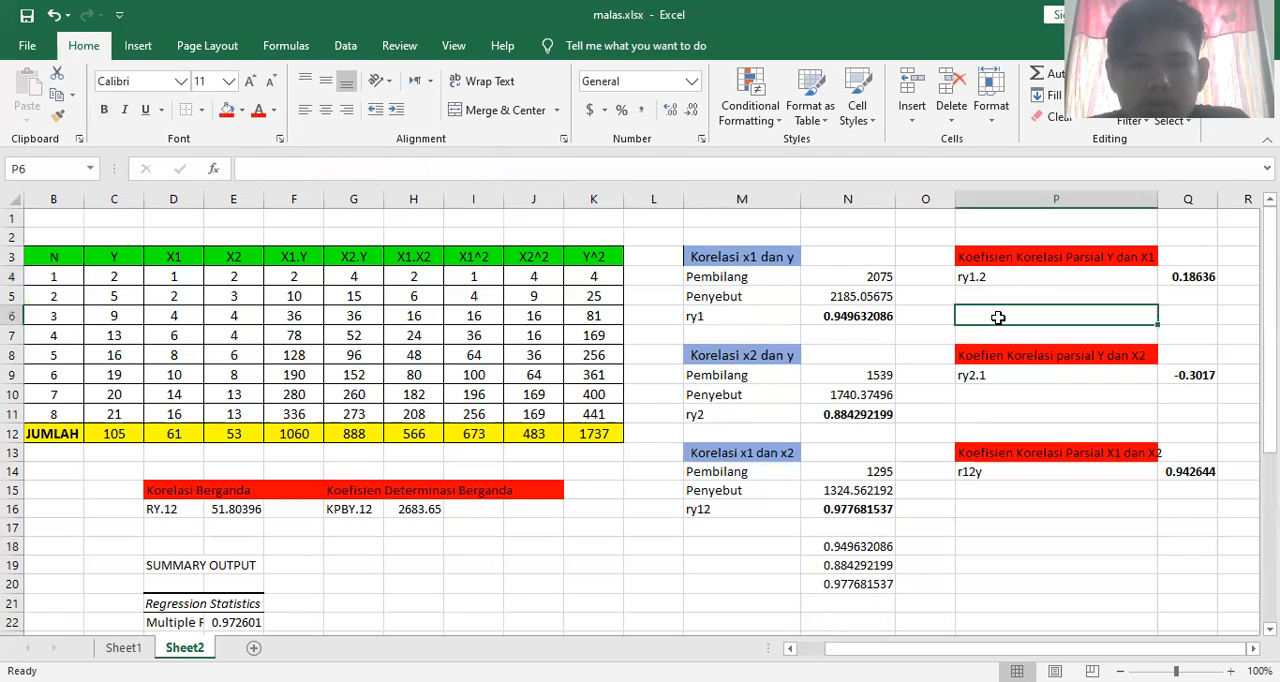
pyautogui.click(882, 318)
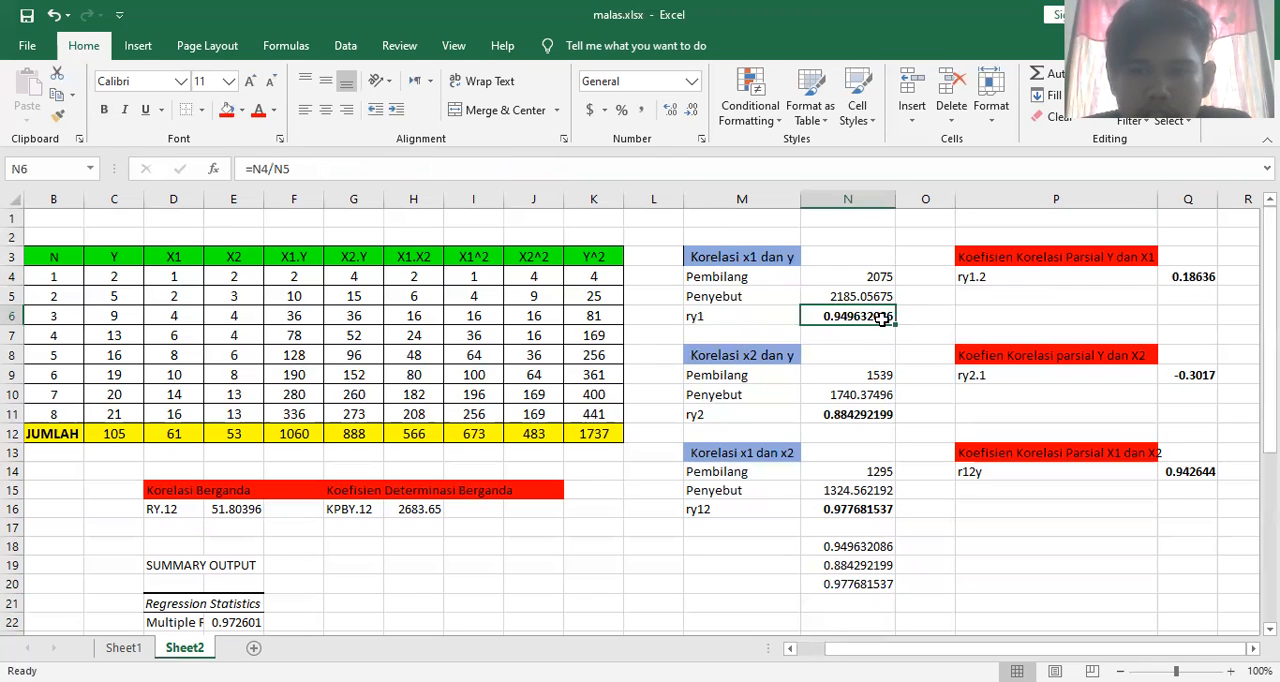
pyautogui.click(881, 418)
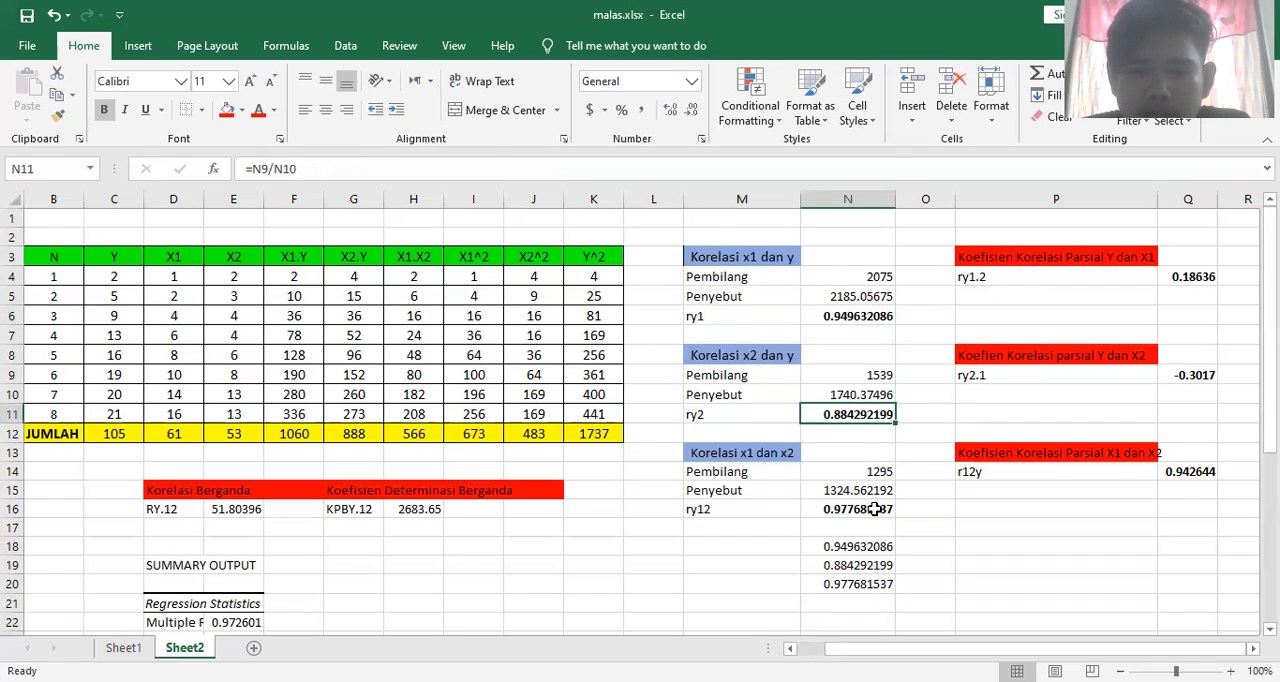
pyautogui.click(875, 509)
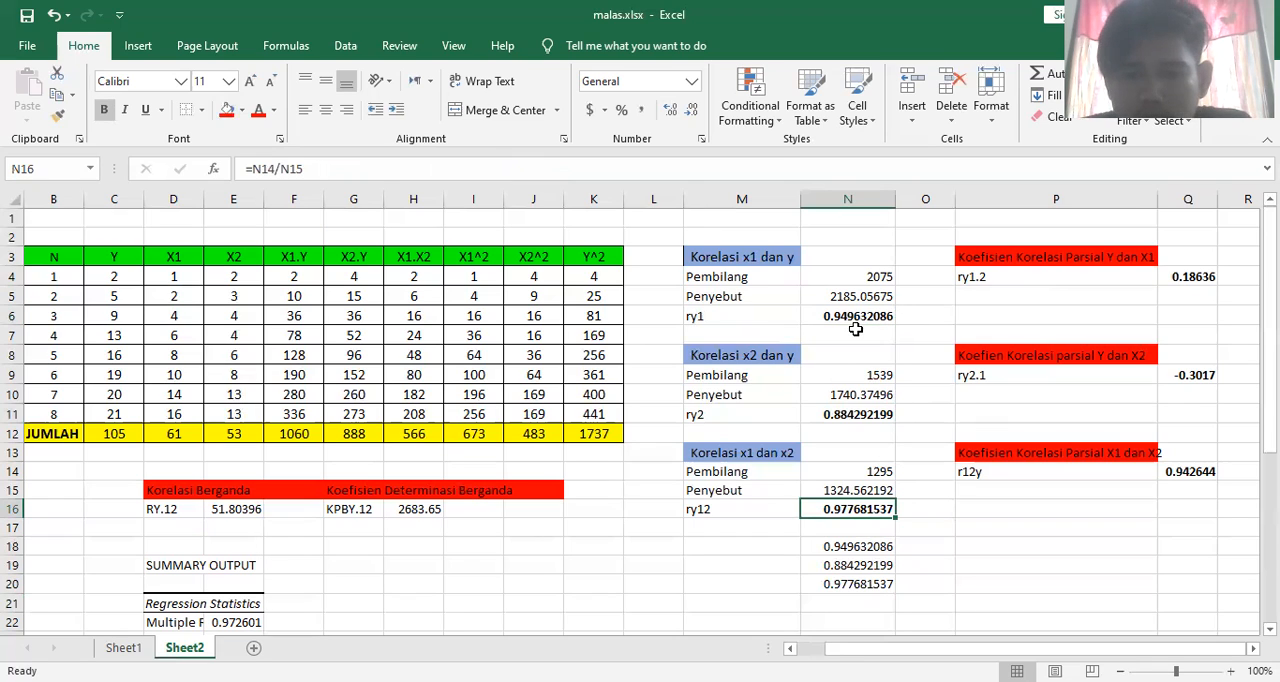
pyautogui.click(851, 418)
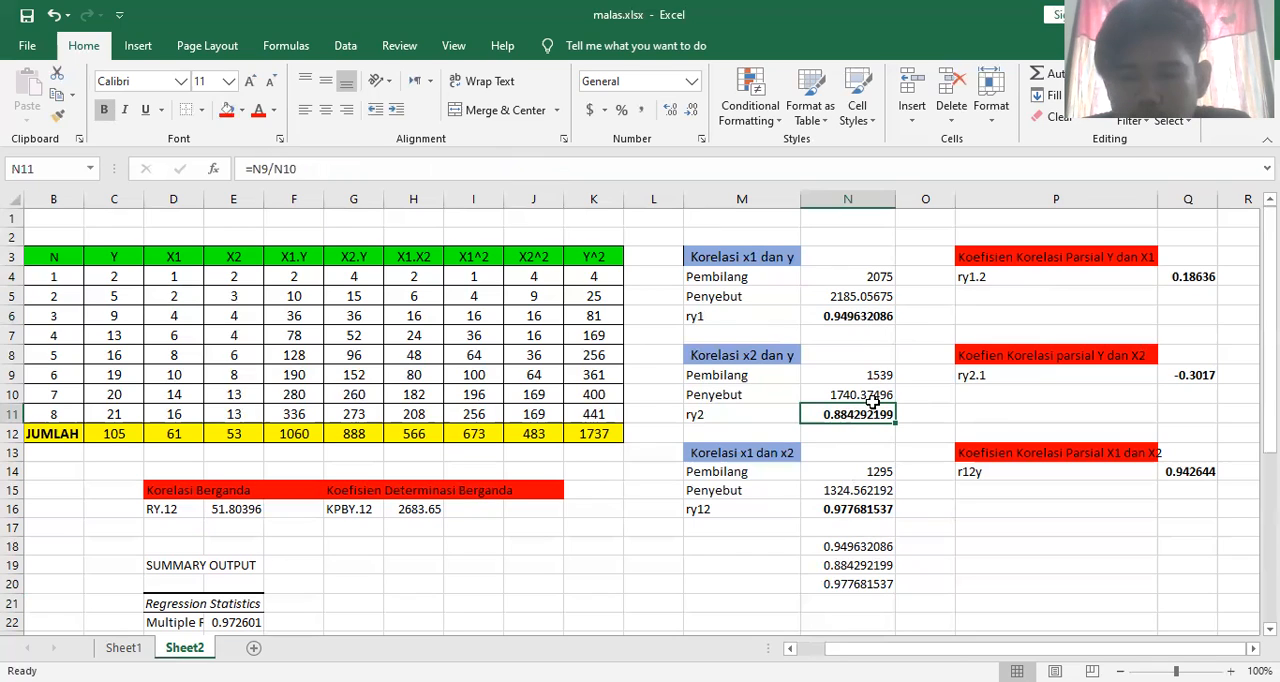
pyautogui.click(851, 509)
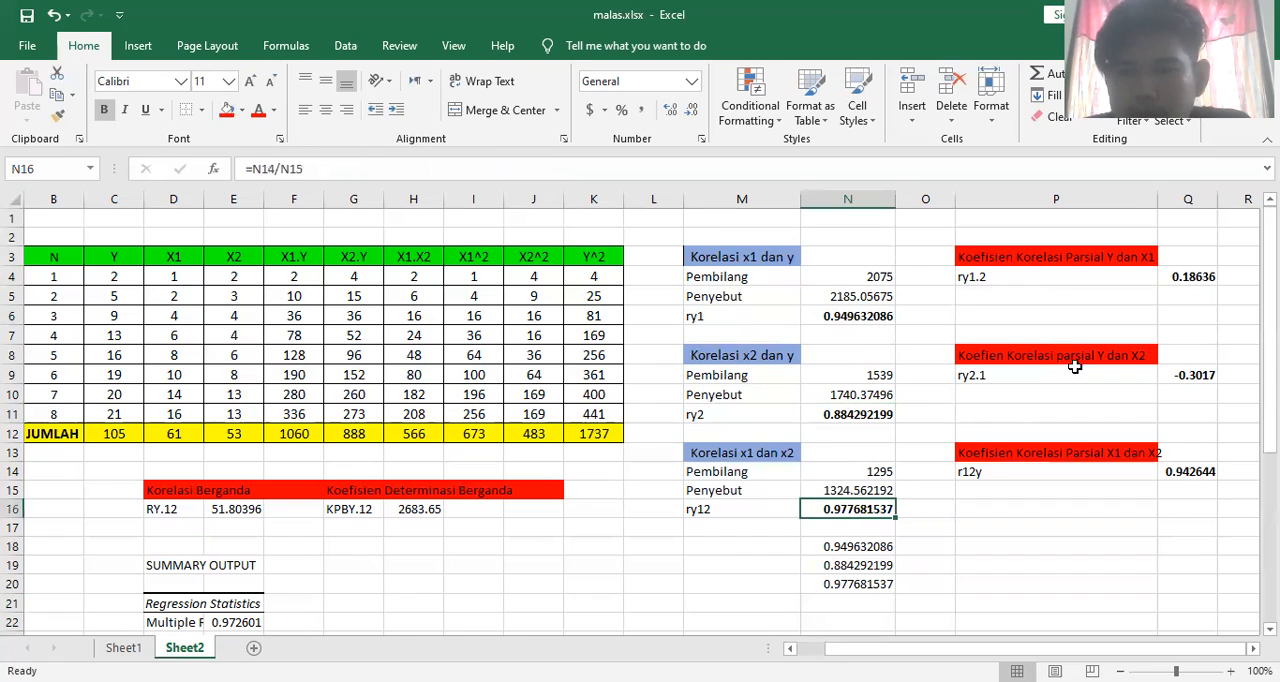
pyautogui.click(1189, 277)
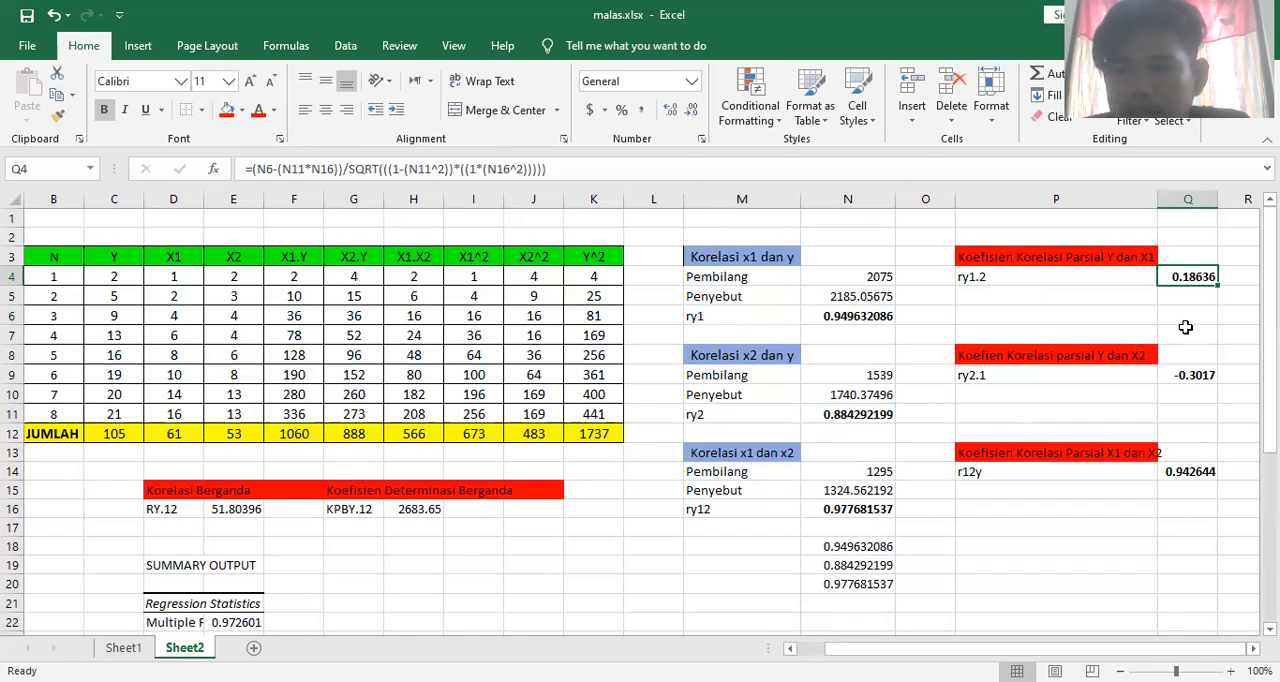
pyautogui.click(1195, 378)
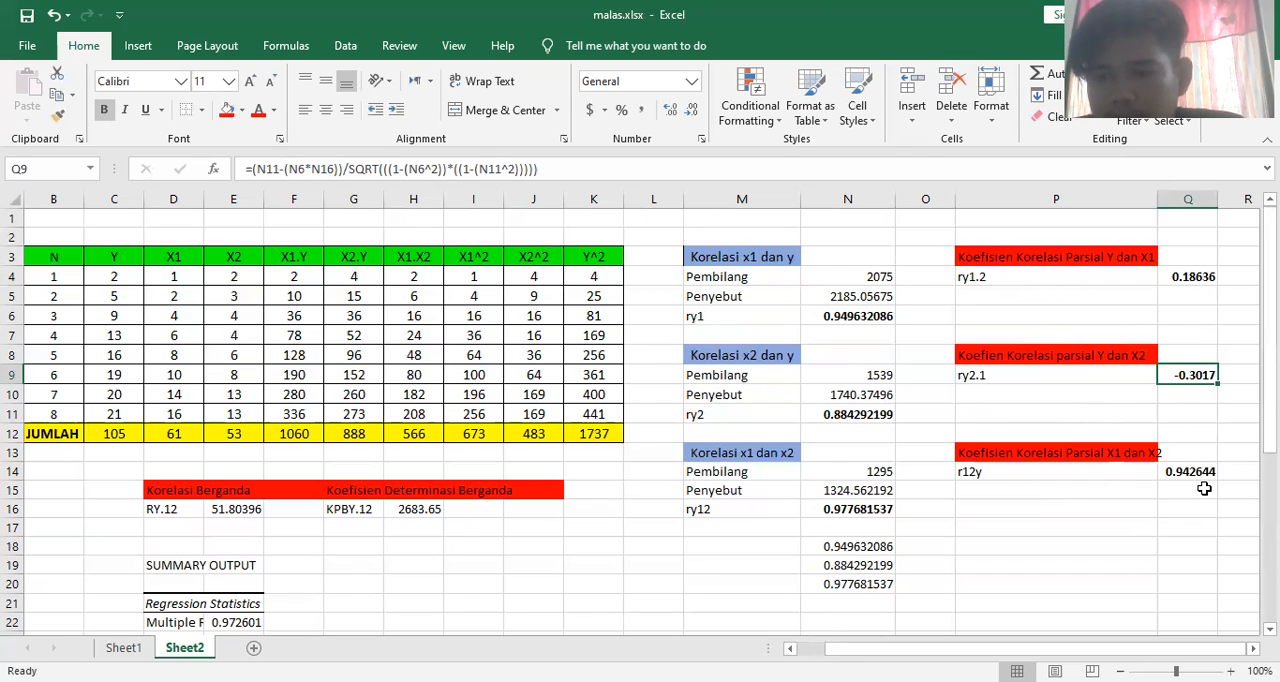
pyautogui.moveTo(1269, 328)
pyautogui.mouseDown()
pyautogui.moveTo(1269, 398)
pyautogui.moveTo(1269, 330)
pyautogui.mouseUp()
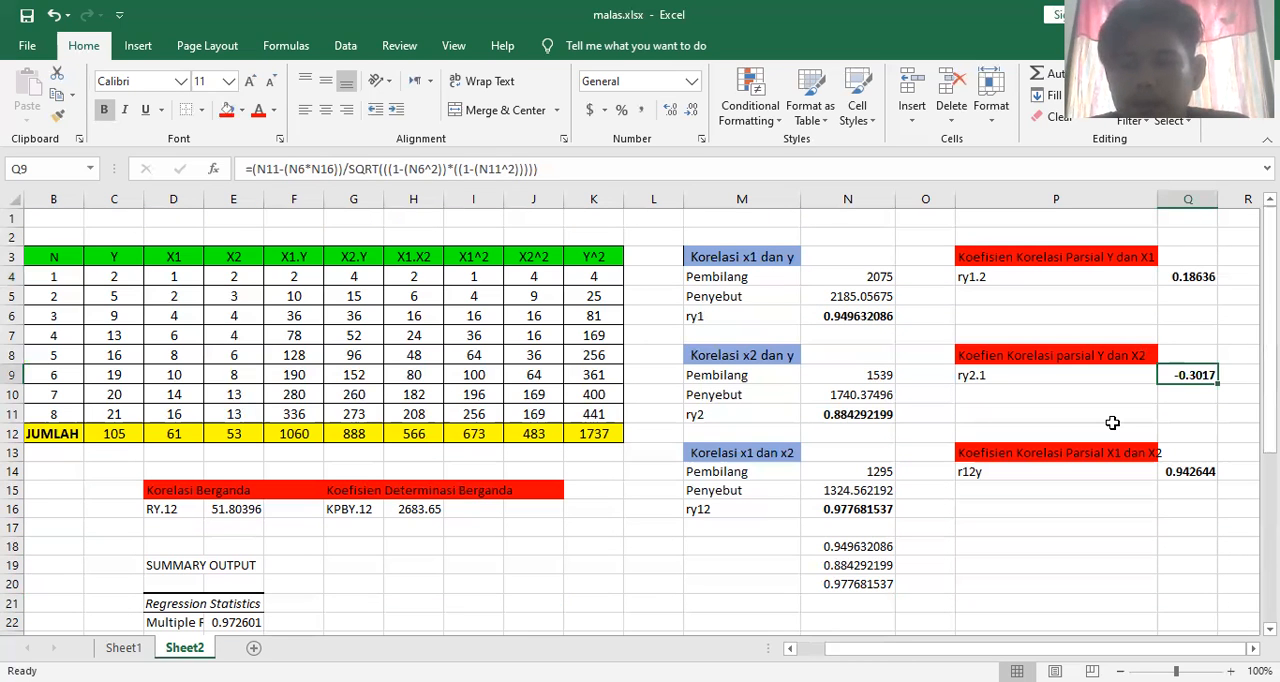